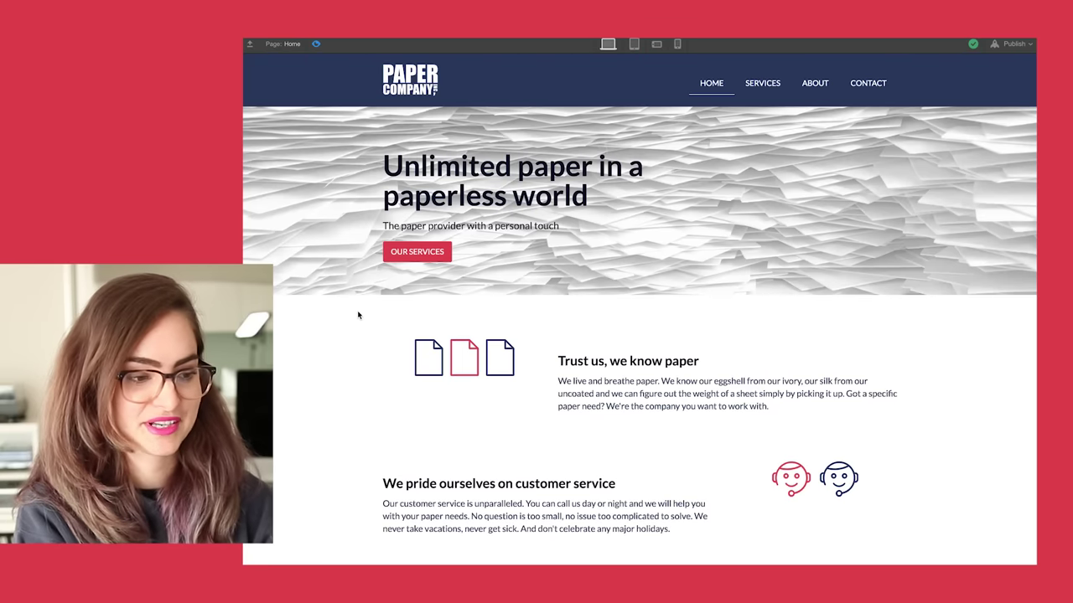
- Preview the home page at tablet width and scroll through its sections
{"action": "left_click", "coordinate": [631, 44]}
{"action": "scroll", "coordinate": [601, 165], "scroll_direction": "down", "scroll_amount": 5}
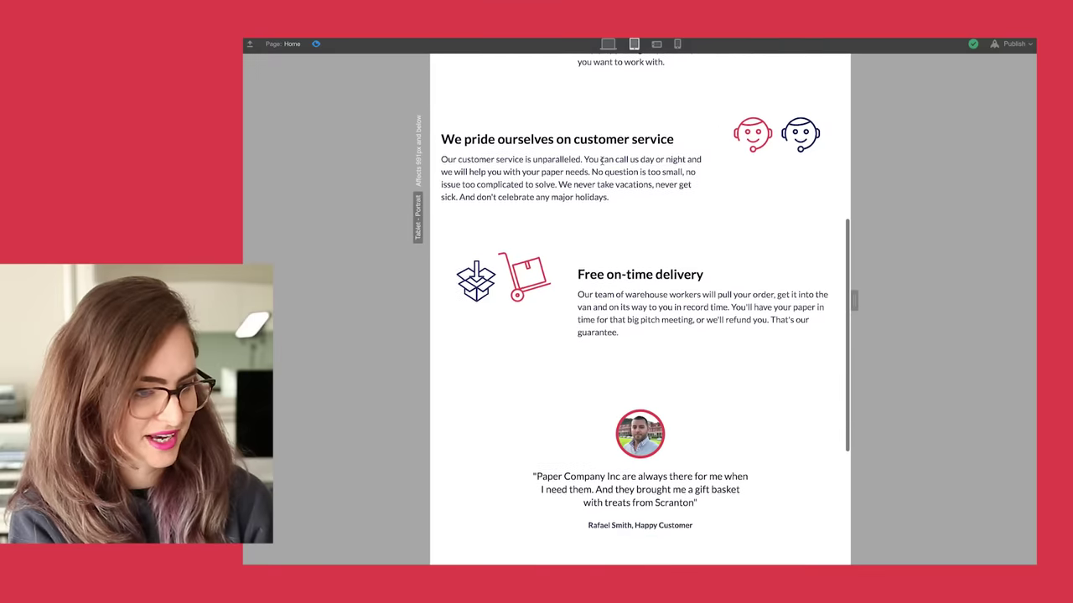
{"action": "scroll", "coordinate": [602, 165], "scroll_direction": "up", "scroll_amount": 1}
{"action": "scroll", "coordinate": [602, 165], "scroll_direction": "up", "scroll_amount": 1}
- Switch the preview to phone-landscape width and scroll to check how the sections stack
{"action": "left_click", "coordinate": [657, 44]}
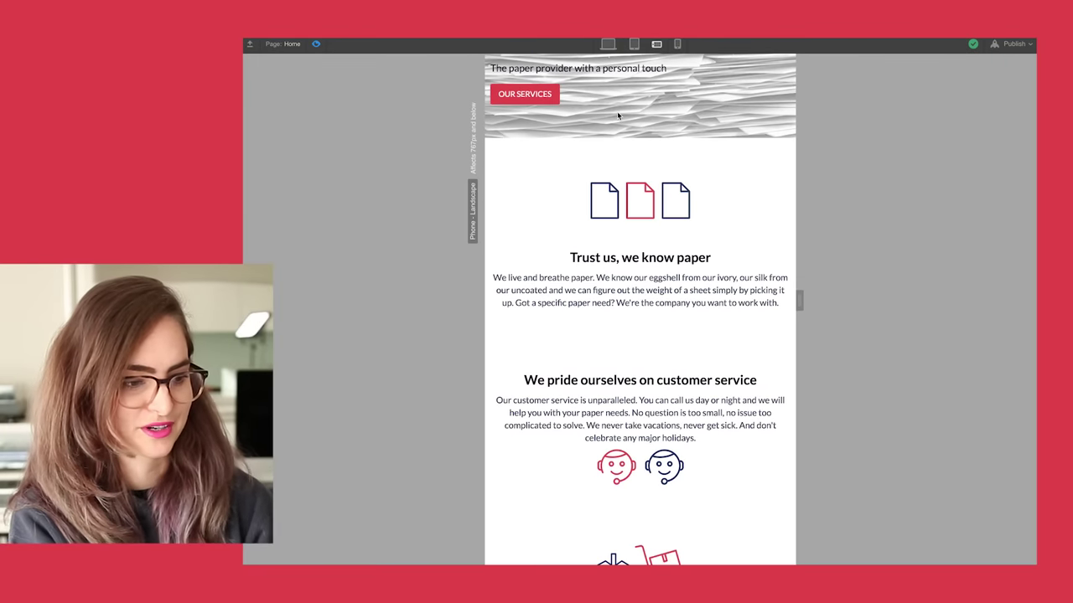
{"action": "scroll", "coordinate": [617, 111], "scroll_direction": "up", "scroll_amount": 3}
{"action": "scroll", "coordinate": [603, 118], "scroll_direction": "down", "scroll_amount": 1}
{"action": "scroll", "coordinate": [595, 122], "scroll_direction": "up", "scroll_amount": 1}
{"action": "scroll", "coordinate": [555, 334], "scroll_direction": "down", "scroll_amount": 5}
{"action": "scroll", "coordinate": [554, 336], "scroll_direction": "up", "scroll_amount": 1}
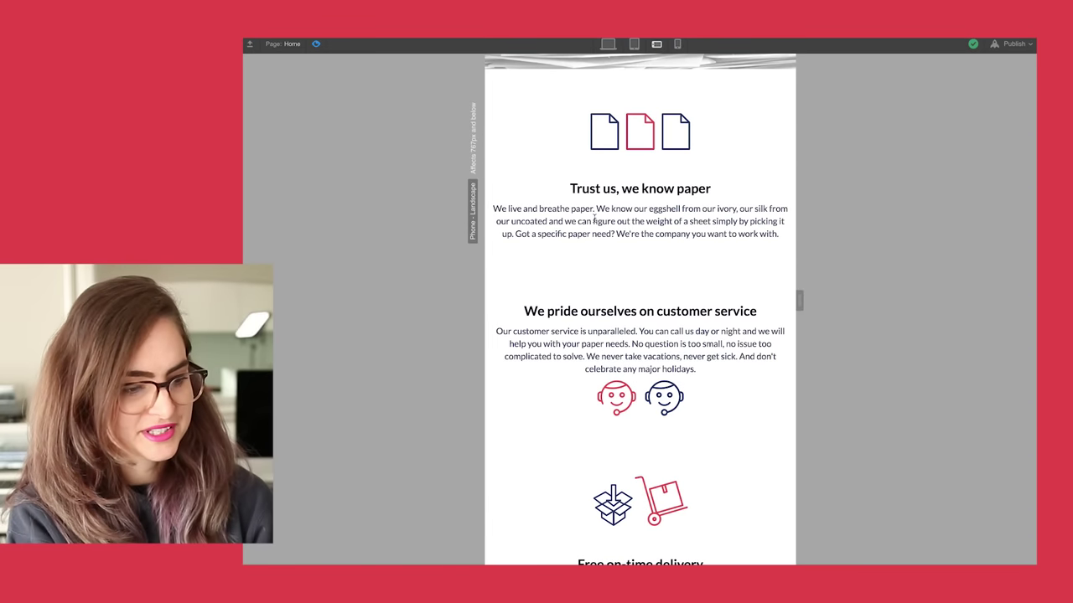
- Toggle the preview Desktop, Phone Landscape, Desktop, then exit preview to the Designer
{"action": "left_click", "coordinate": [608, 44]}
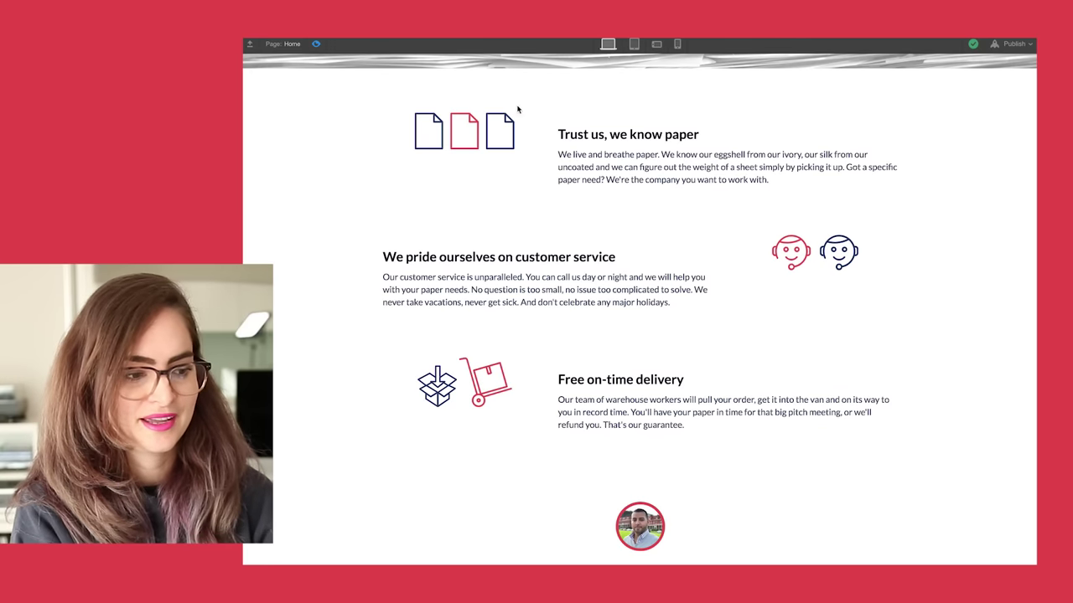
{"action": "left_click", "coordinate": [657, 44]}
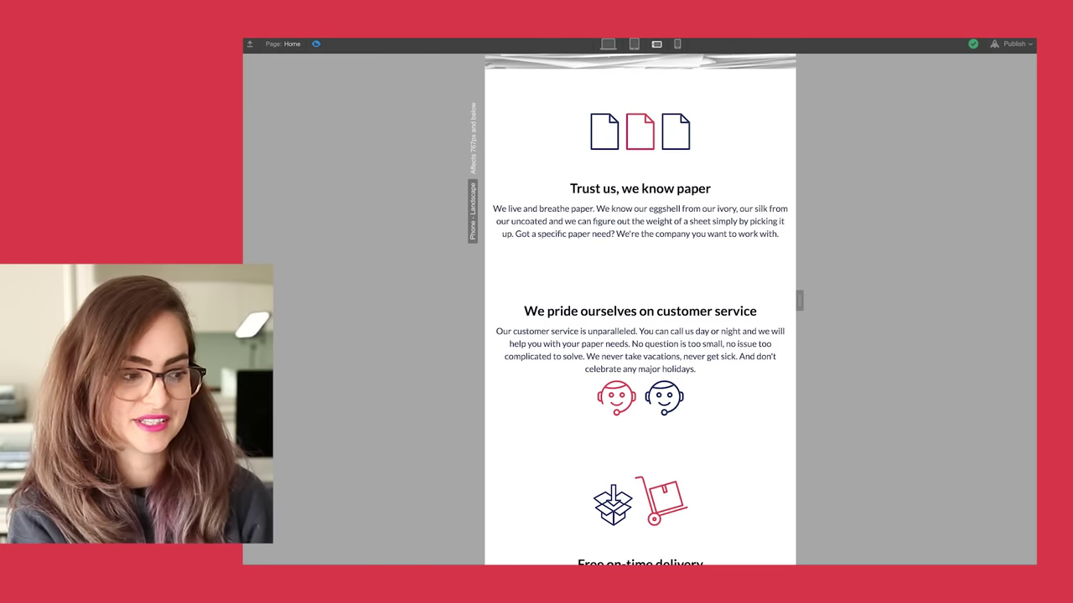
{"action": "left_click", "coordinate": [608, 43]}
{"action": "key", "text": "super+shift+p"}
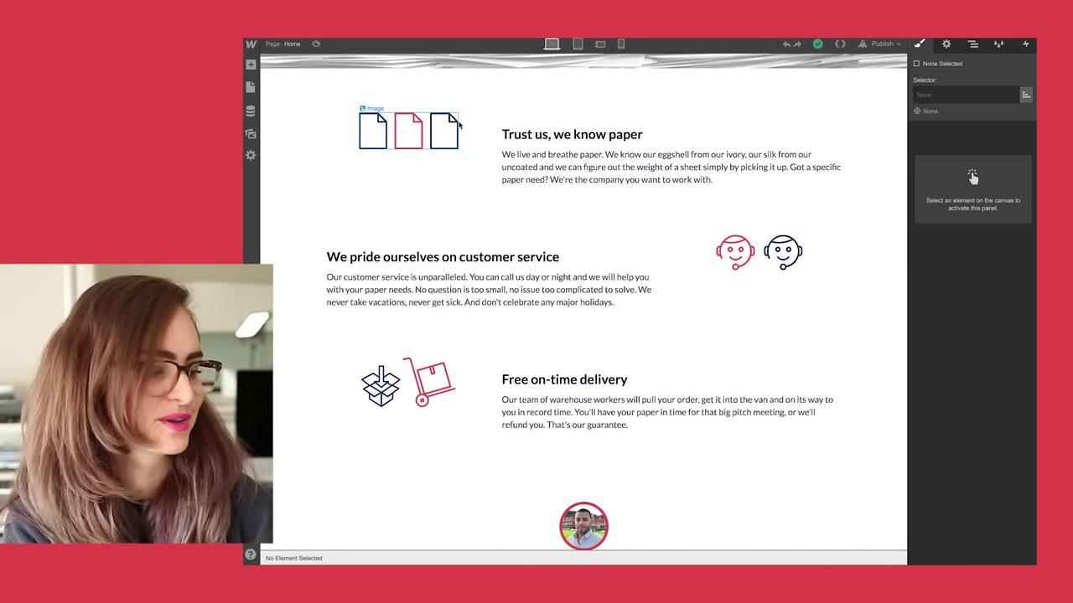
- Set the home-row feature rows to Flex, stacking vertically at phone-landscape width
{"action": "left_click", "coordinate": [344, 101]}
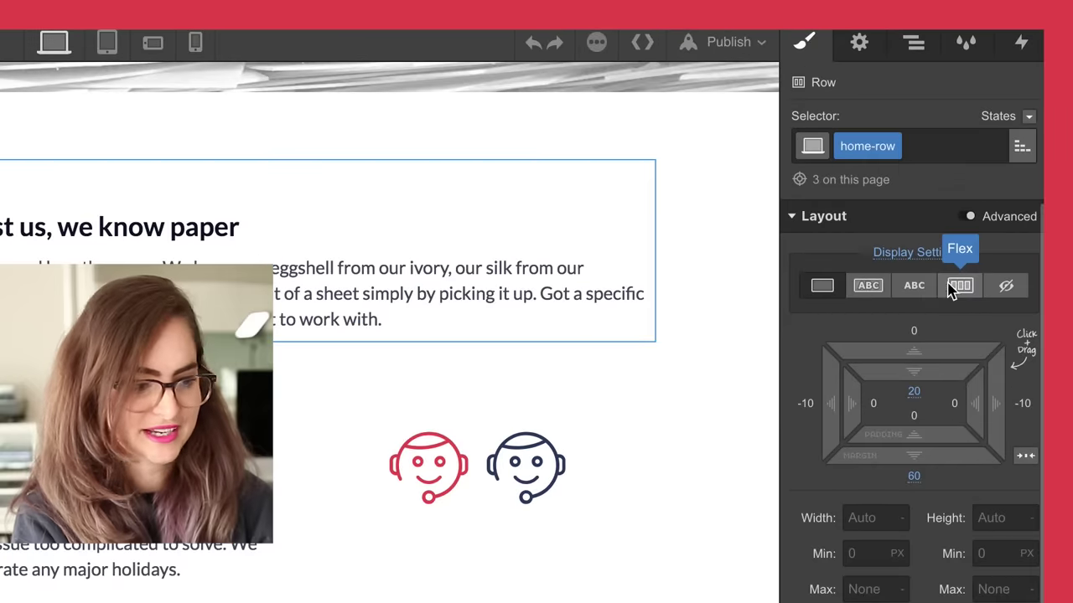
{"action": "left_click", "coordinate": [960, 286]}
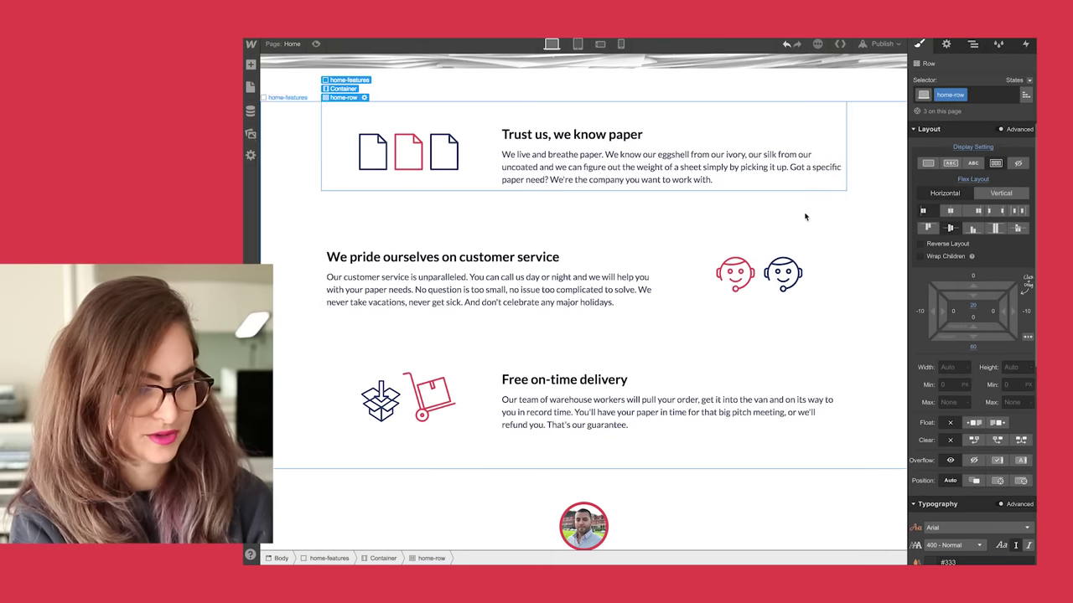
{"action": "left_click", "coordinate": [811, 238]}
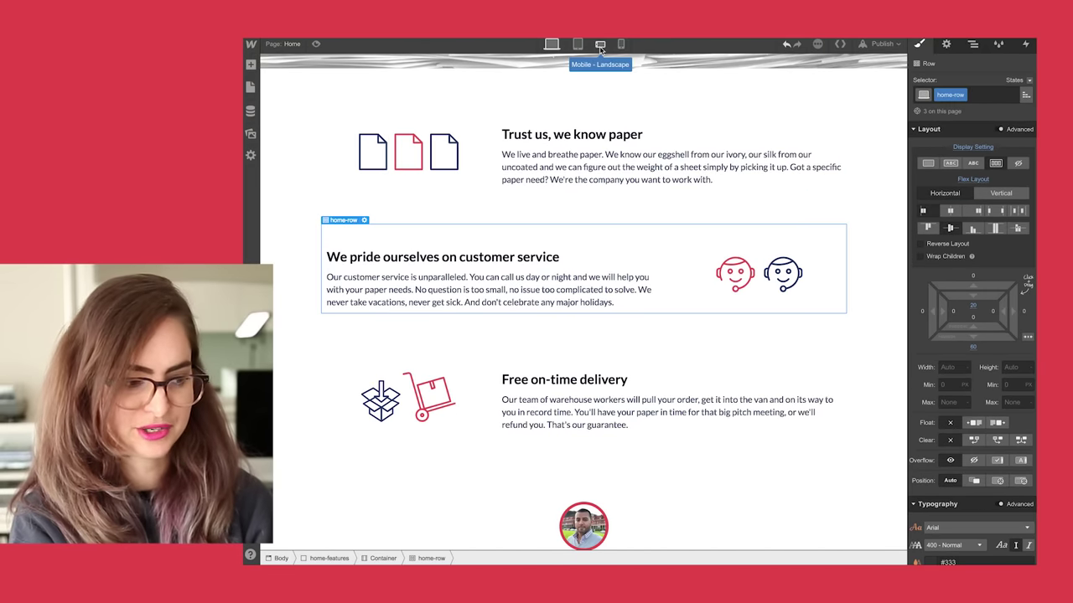
{"action": "left_click", "coordinate": [601, 44]}
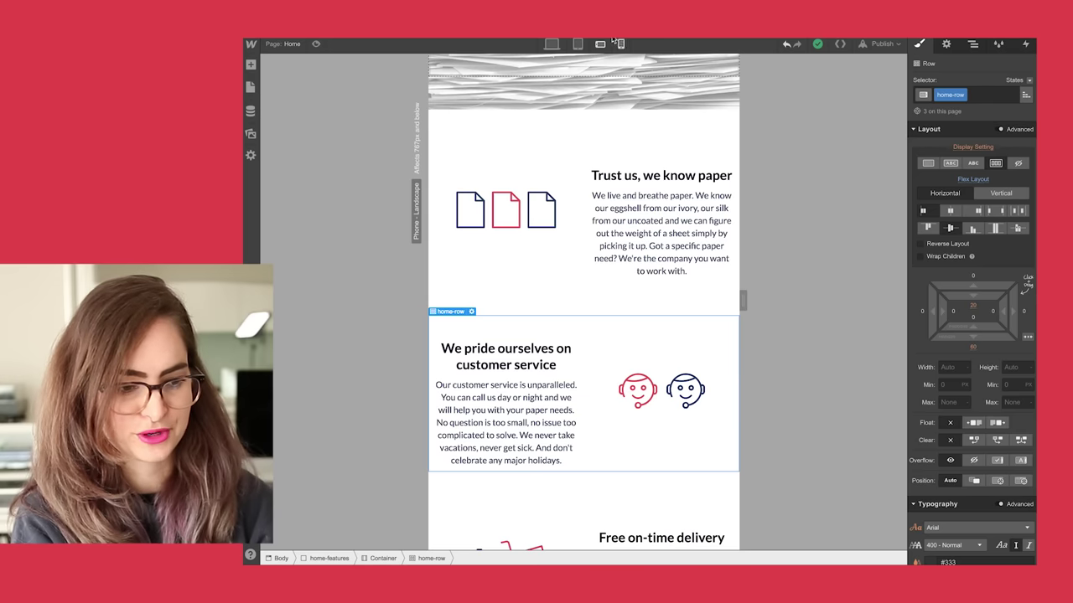
{"action": "left_click", "coordinate": [997, 194]}
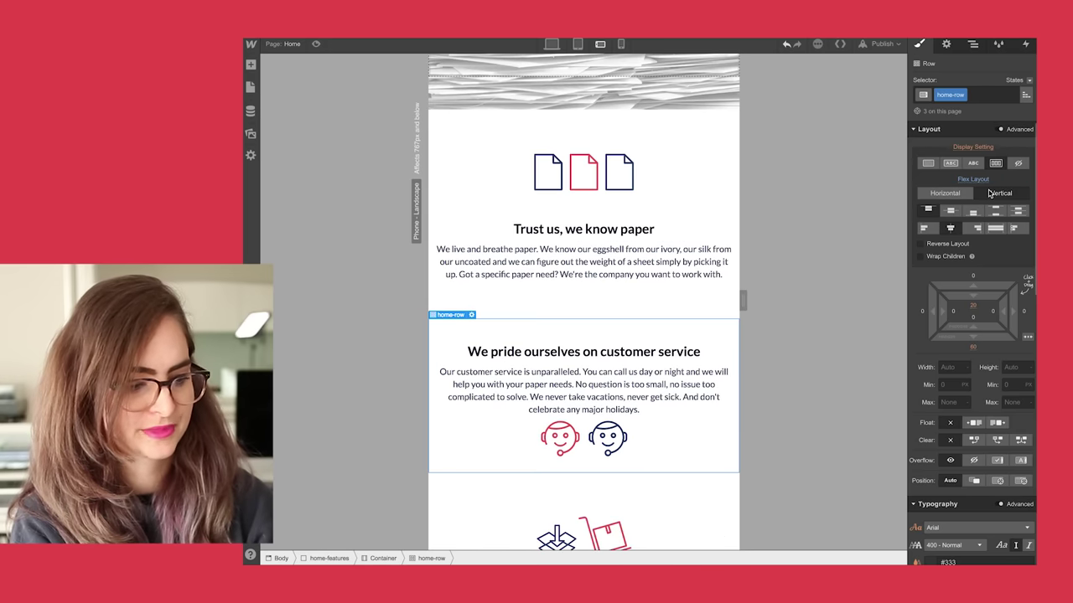
- Override the icon column's order to Place First, then recheck tablet and desktop widths
{"action": "left_click", "coordinate": [598, 442]}
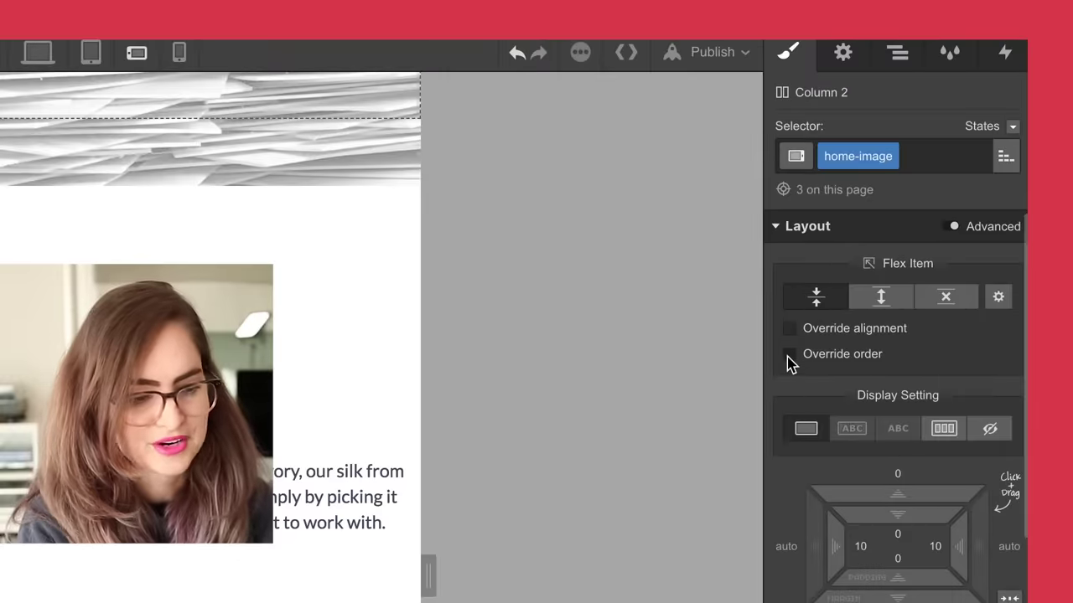
{"action": "left_click", "coordinate": [788, 355]}
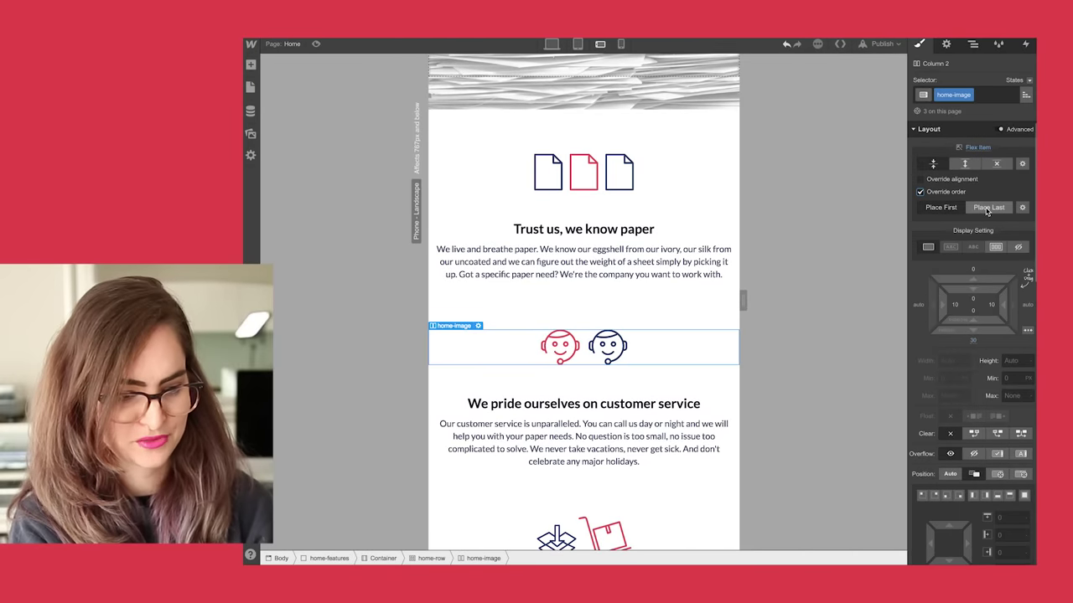
{"action": "left_click", "coordinate": [988, 208]}
{"action": "left_click", "coordinate": [941, 207]}
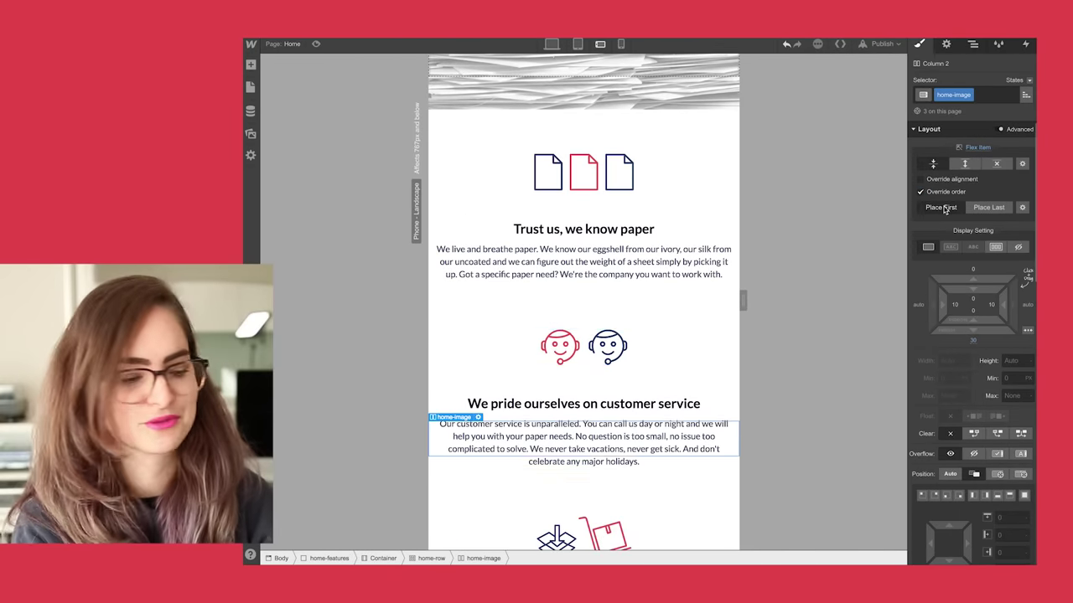
{"action": "left_click", "coordinate": [580, 44]}
{"action": "left_click", "coordinate": [551, 43]}
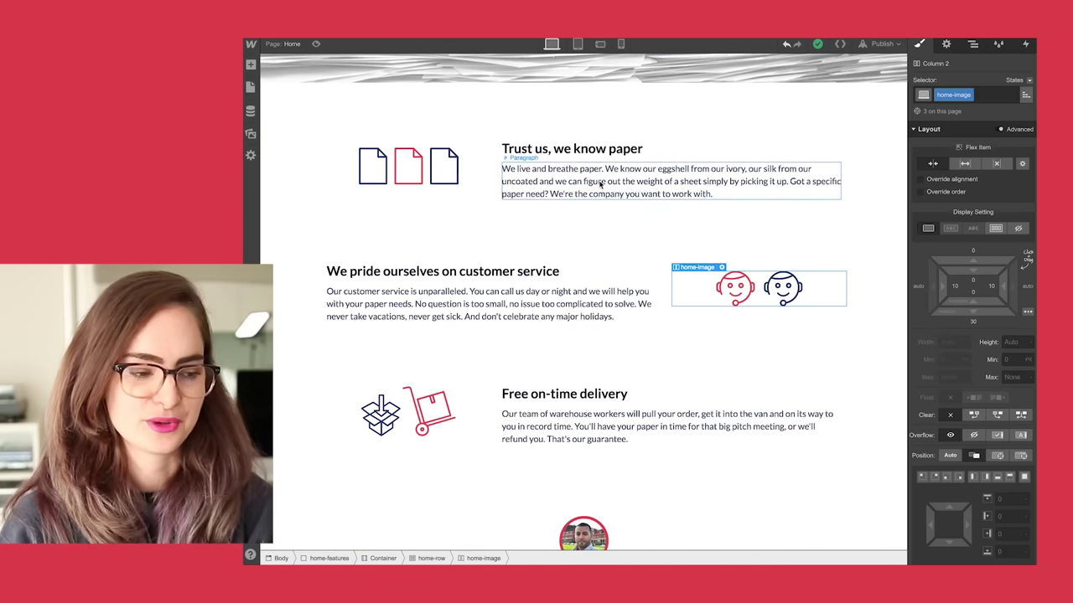
- Select the page Body and open the CMS on the Services collection
{"action": "scroll", "coordinate": [601, 184], "scroll_direction": "up", "scroll_amount": 5}
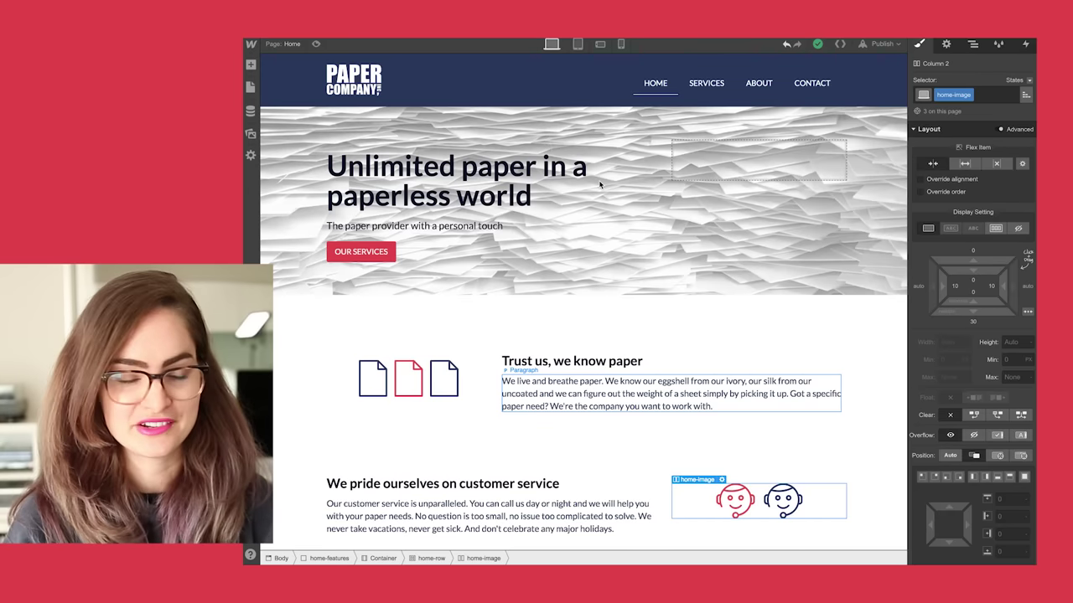
{"action": "left_click", "coordinate": [690, 319]}
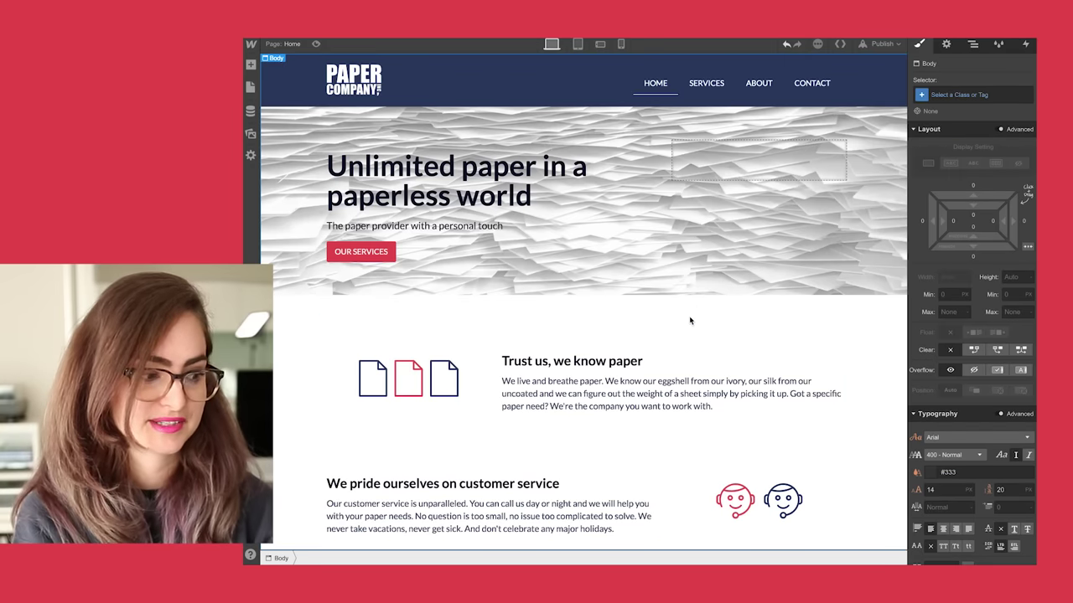
{"action": "left_click", "coordinate": [250, 111]}
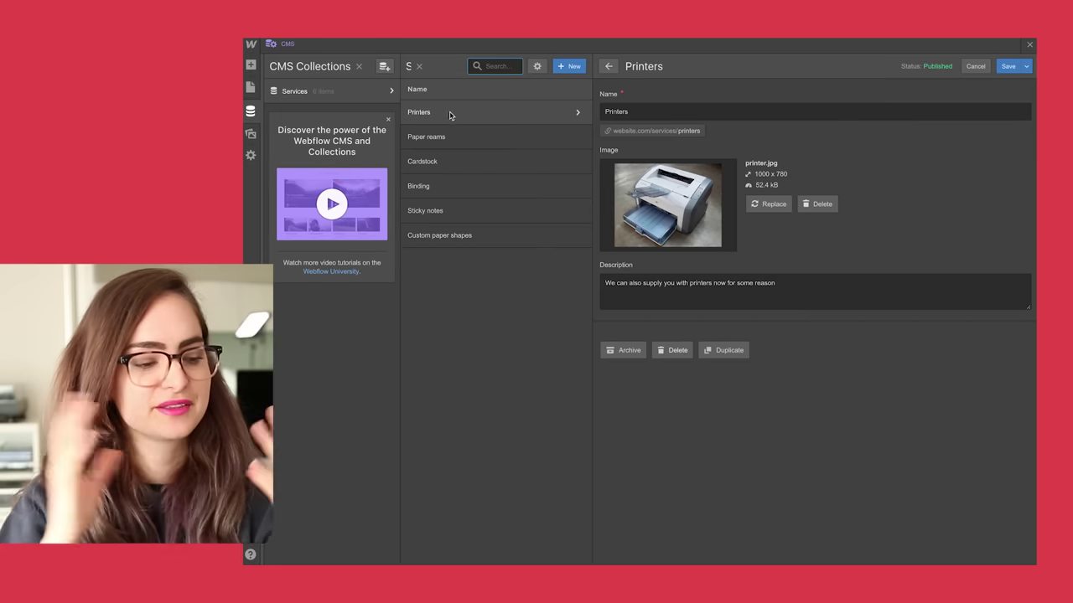
{"action": "left_click", "coordinate": [249, 87]}
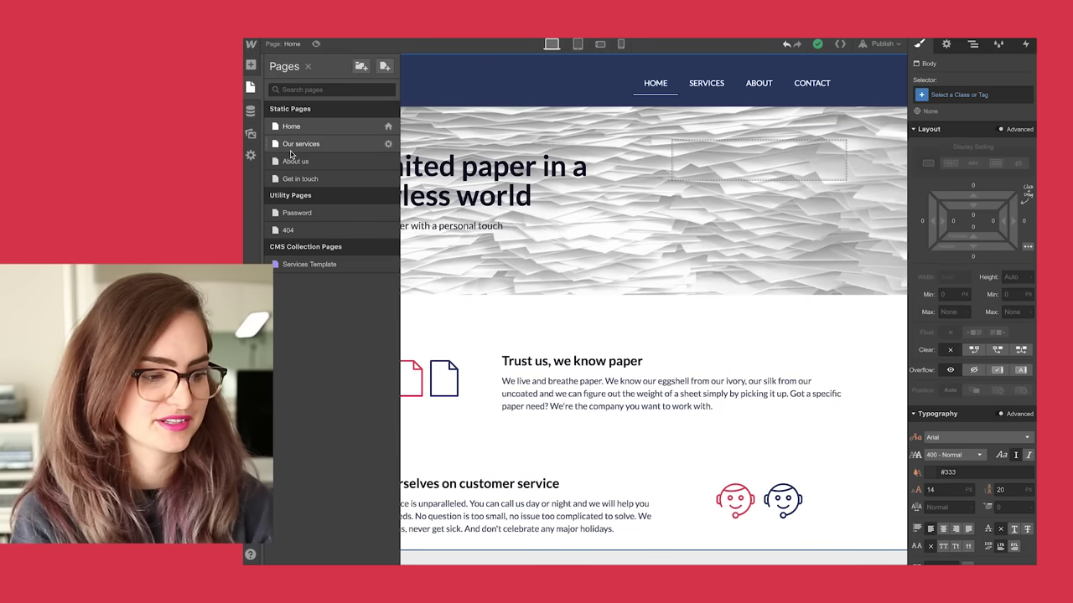
{"action": "left_click", "coordinate": [298, 144]}
{"action": "scroll", "coordinate": [556, 237], "scroll_direction": "down", "scroll_amount": 3}
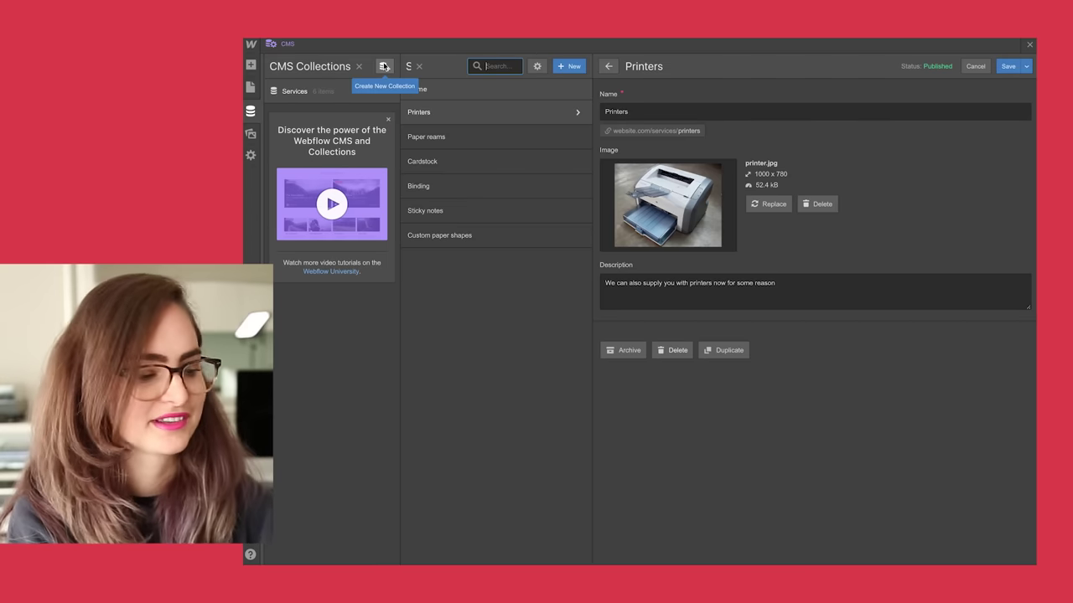
- Create a 'Team members' collection with an Avatar image field and a plain-text 'Title' field
{"action": "left_click", "coordinate": [383, 66]}
{"action": "type", "text": "Team members"}
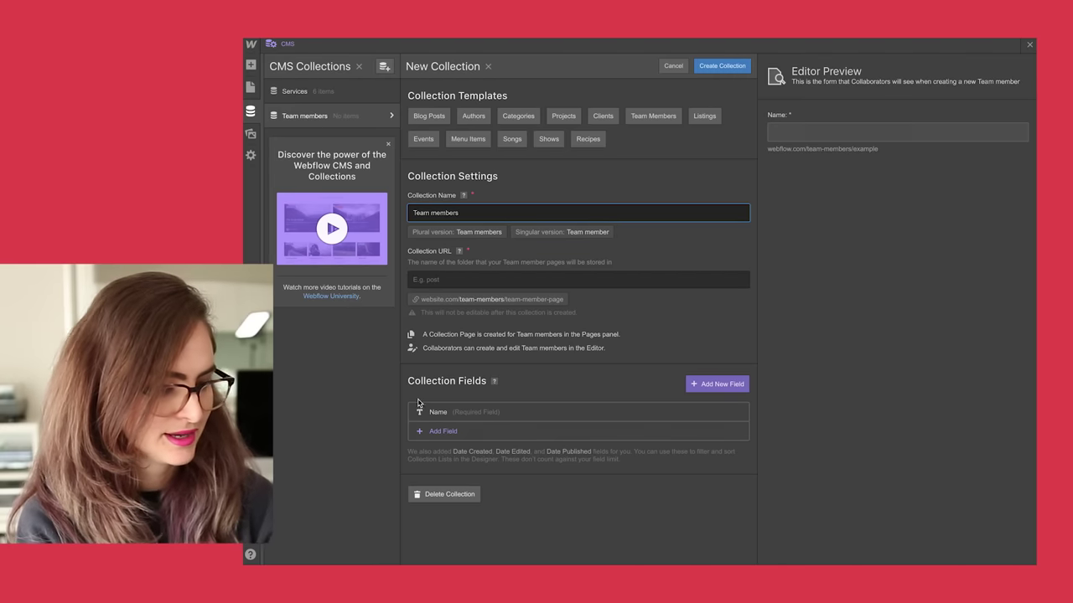
{"action": "left_click", "coordinate": [436, 430]}
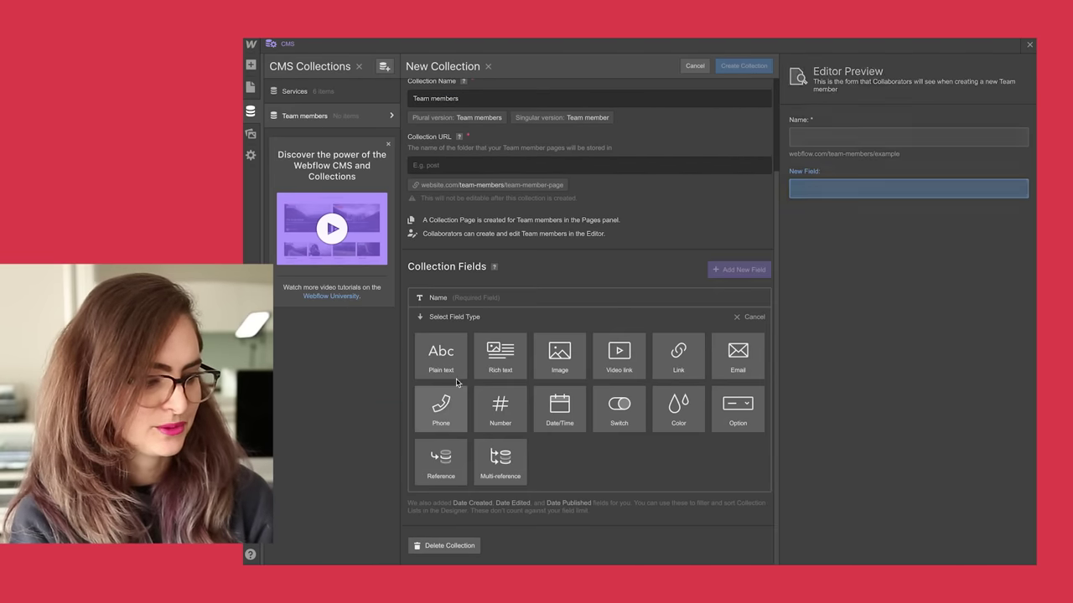
{"action": "left_click", "coordinate": [559, 355]}
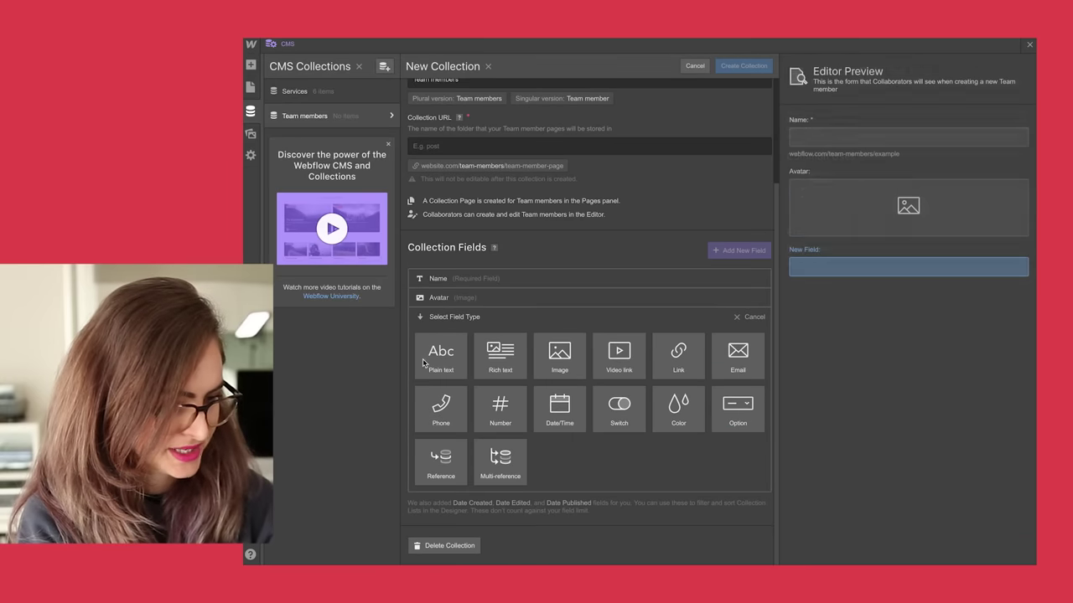
{"action": "left_click", "coordinate": [436, 362]}
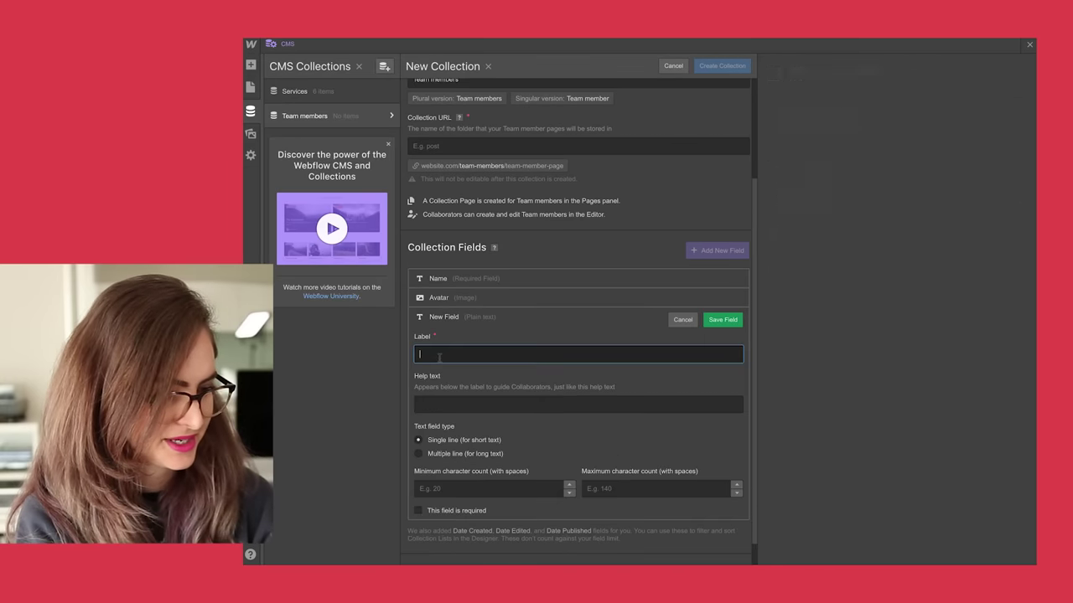
{"action": "type", "text": "Title"}
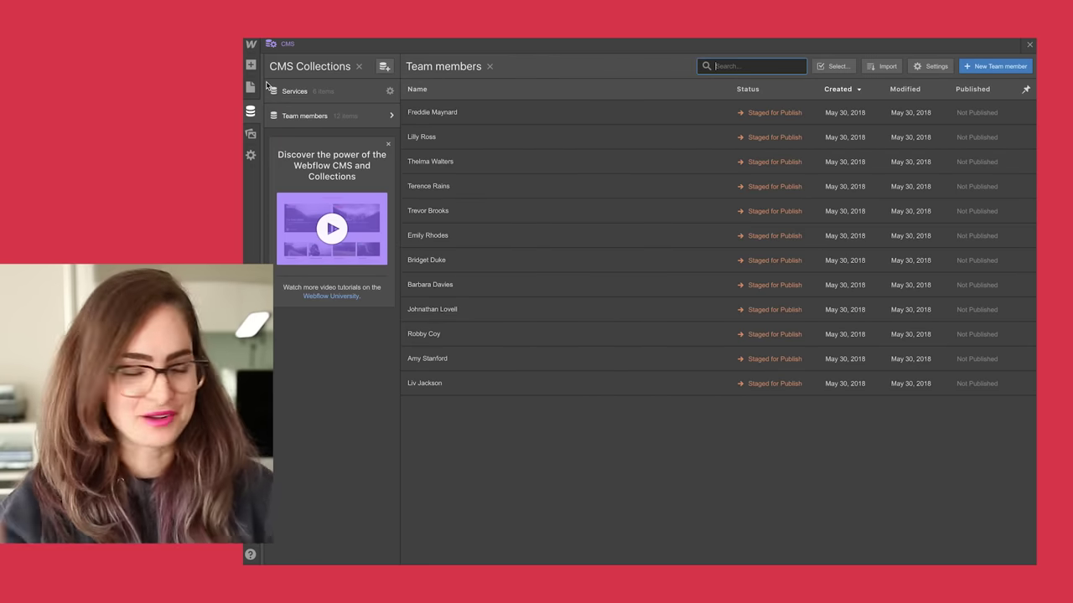
- On the About us page, add a Collection List bound to Team members in three columns
{"action": "left_click", "coordinate": [249, 87]}
{"action": "left_click", "coordinate": [303, 164]}
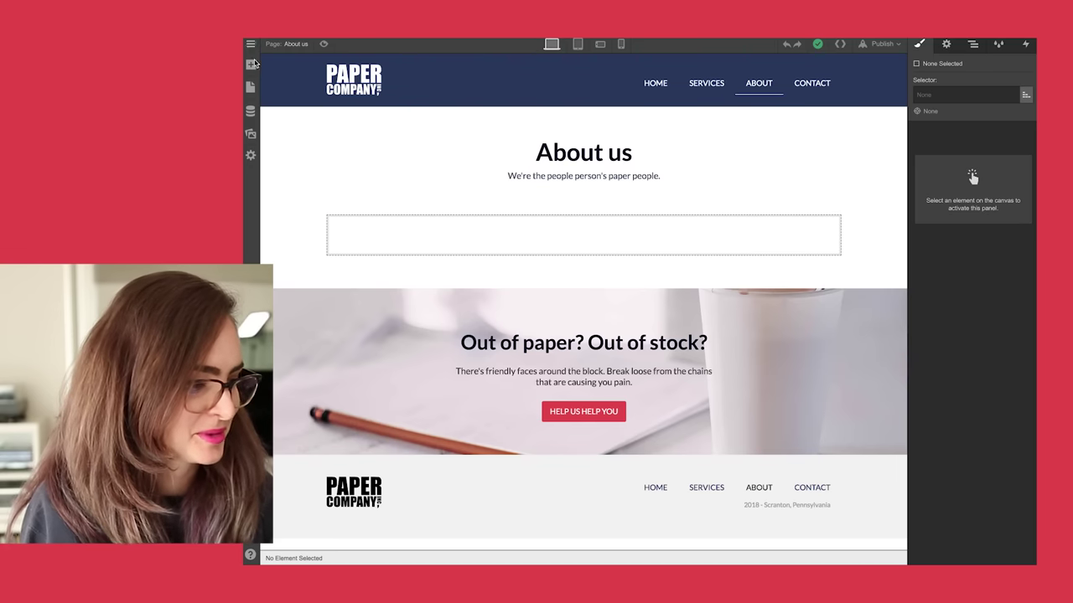
{"action": "left_click", "coordinate": [251, 65]}
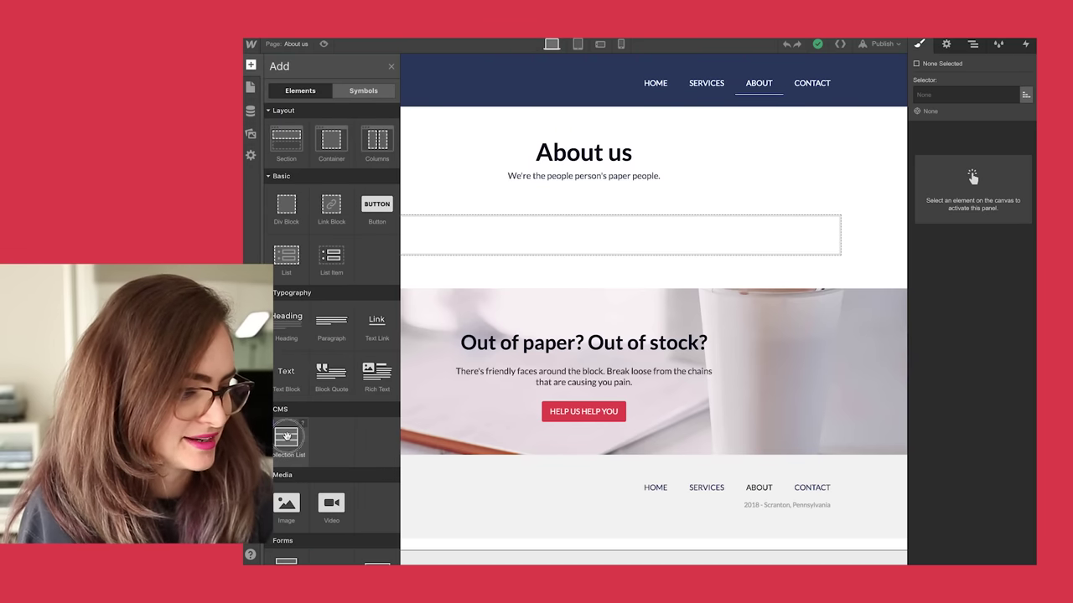
{"action": "left_click_drag", "start_coordinate": [286, 437], "coordinate": [517, 238]}
{"action": "left_click", "coordinate": [425, 370]}
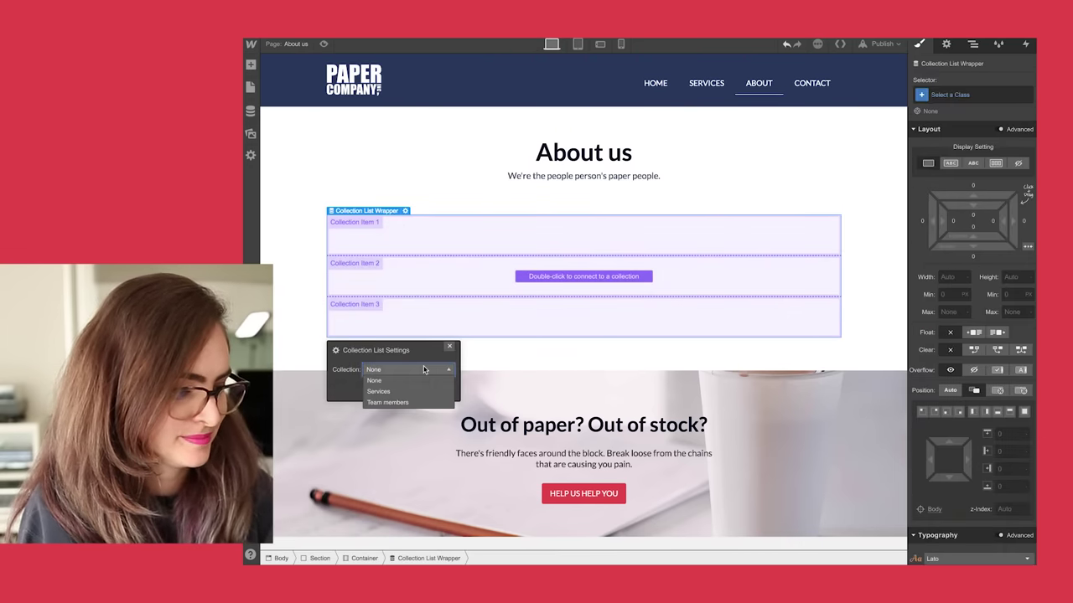
{"action": "left_click", "coordinate": [389, 402]}
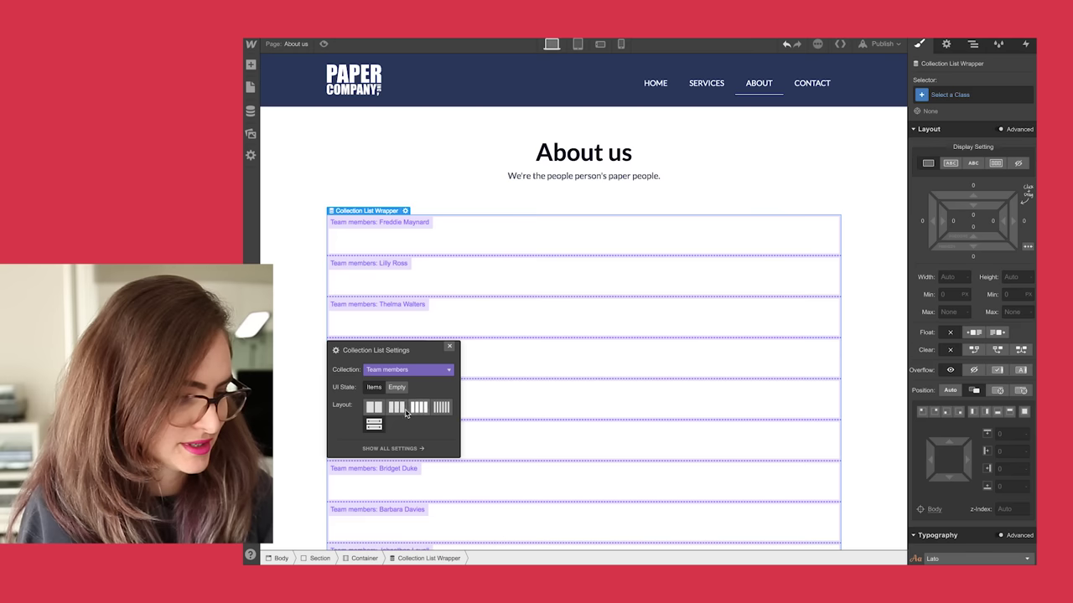
{"action": "left_click", "coordinate": [395, 411]}
- Add an image to each item showing the member's Avatar
{"action": "key", "text": "a"}
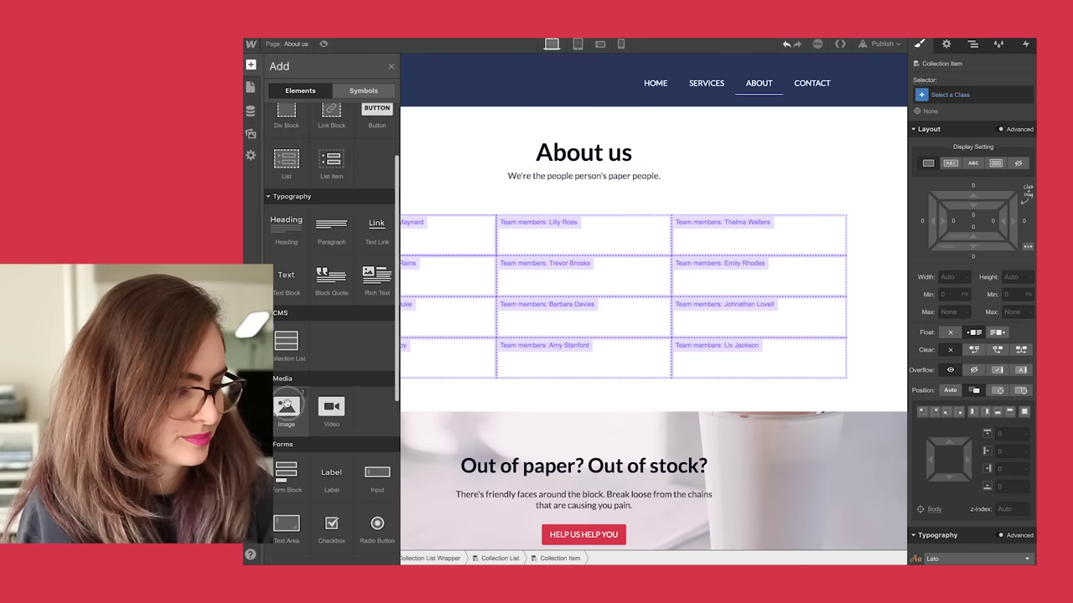
{"action": "left_click_drag", "start_coordinate": [299, 403], "coordinate": [449, 236]}
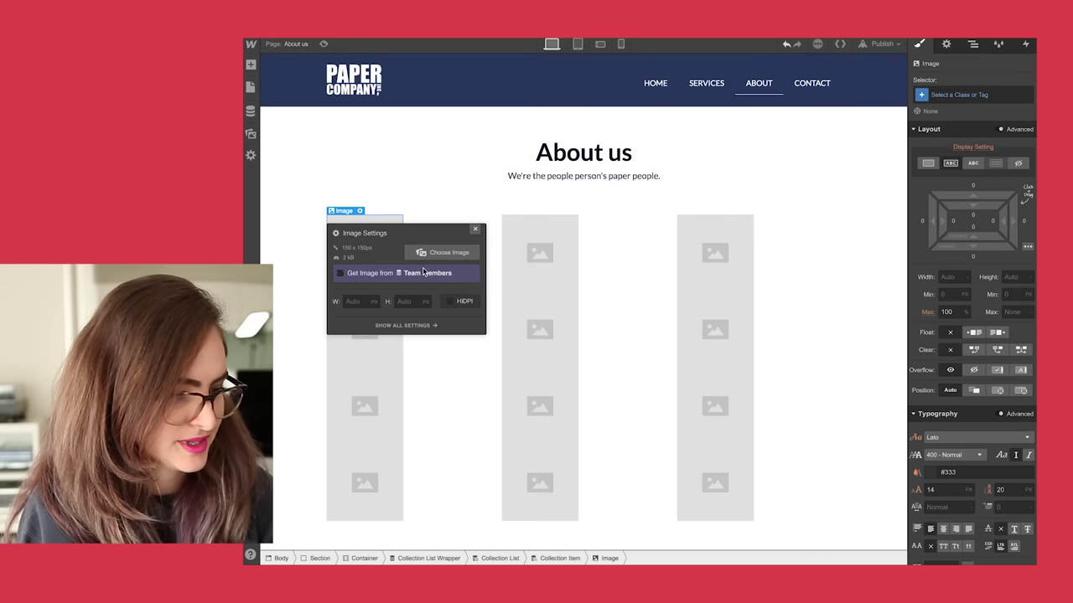
{"action": "left_click", "coordinate": [389, 277]}
{"action": "left_click", "coordinate": [390, 289]}
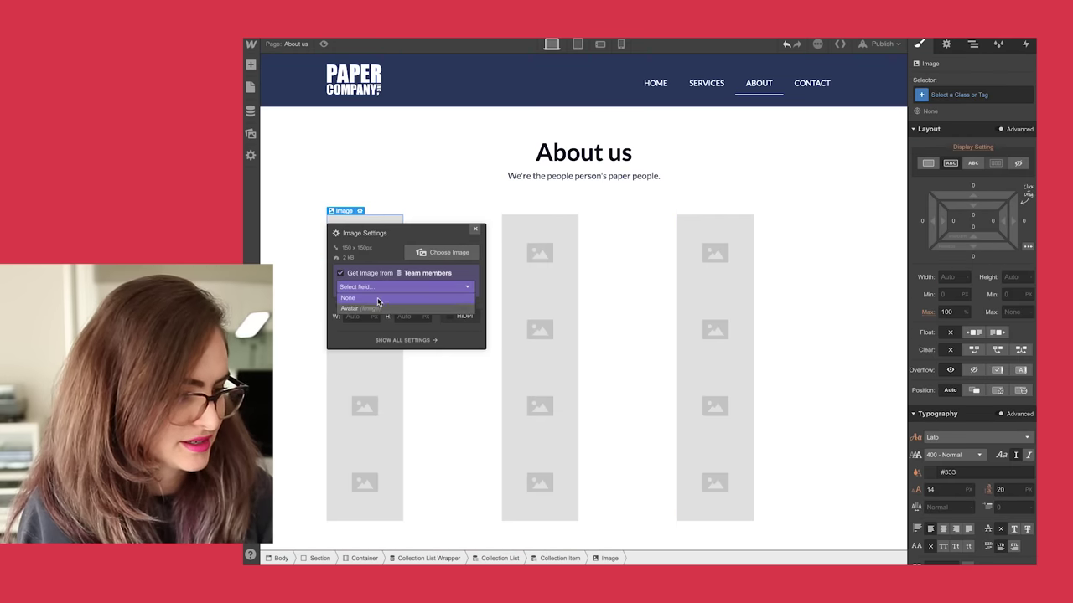
{"action": "left_click", "coordinate": [373, 310]}
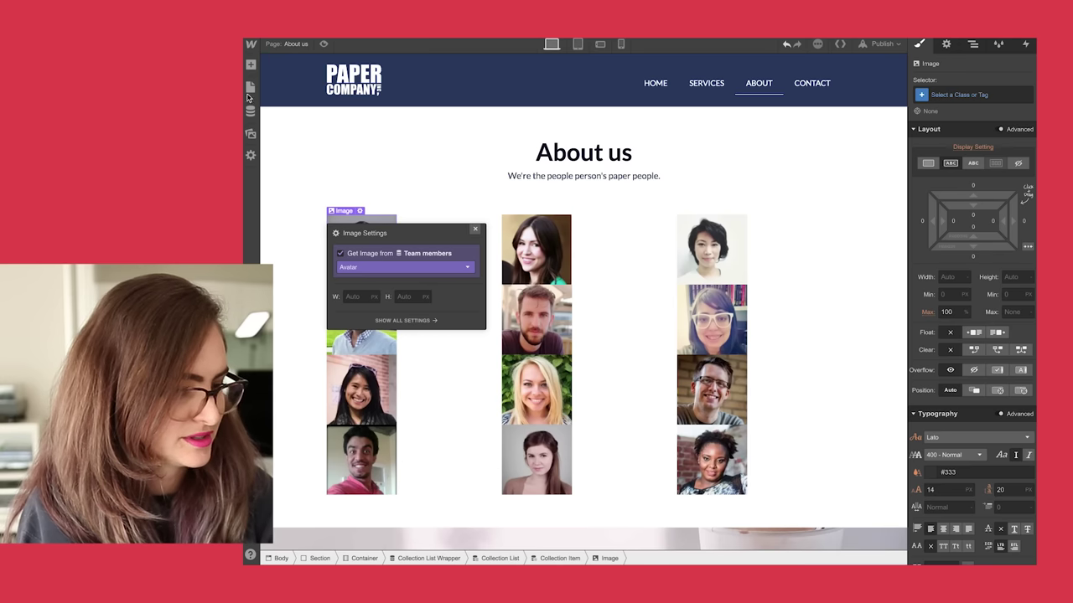
- Add an H3 heading under each photo filled with the member's Name
{"action": "left_click", "coordinate": [249, 65]}
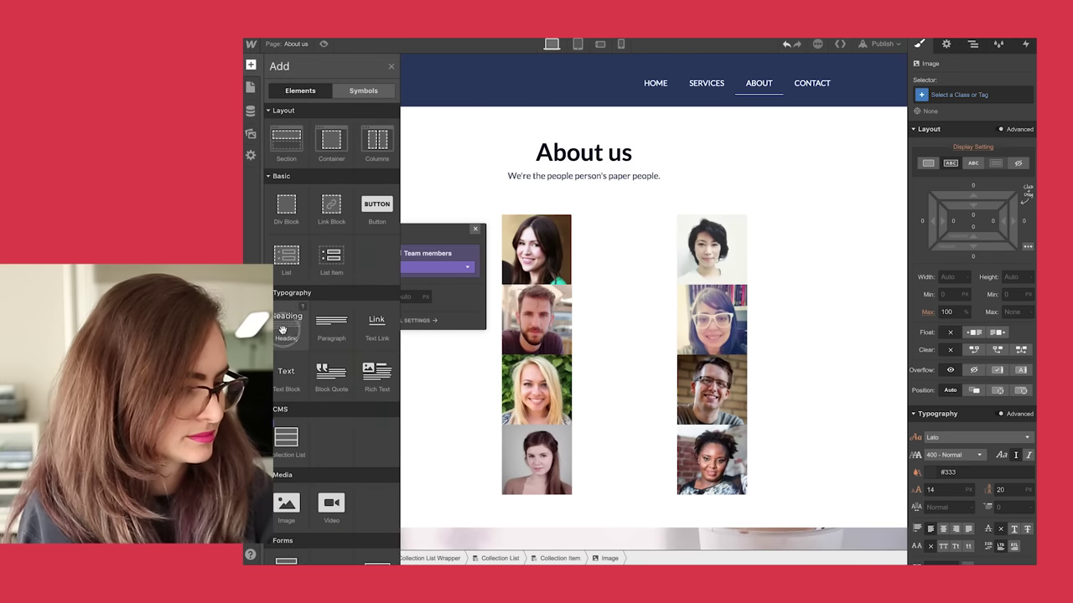
{"action": "left_click_drag", "start_coordinate": [282, 330], "coordinate": [563, 282]}
{"action": "left_click", "coordinate": [383, 351]}
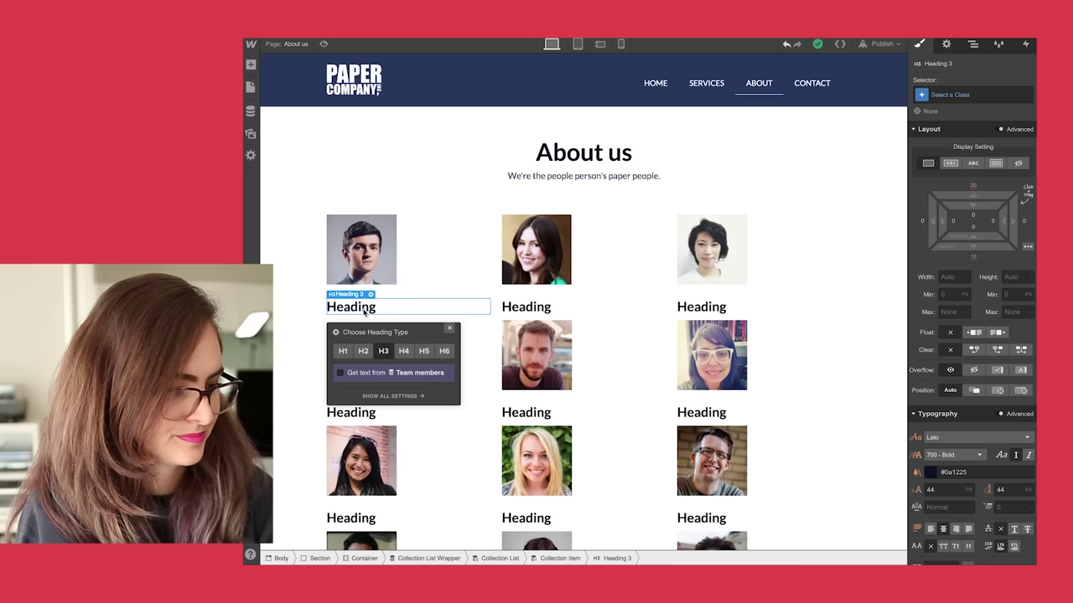
{"action": "left_click", "coordinate": [368, 373]}
{"action": "left_click", "coordinate": [375, 387]}
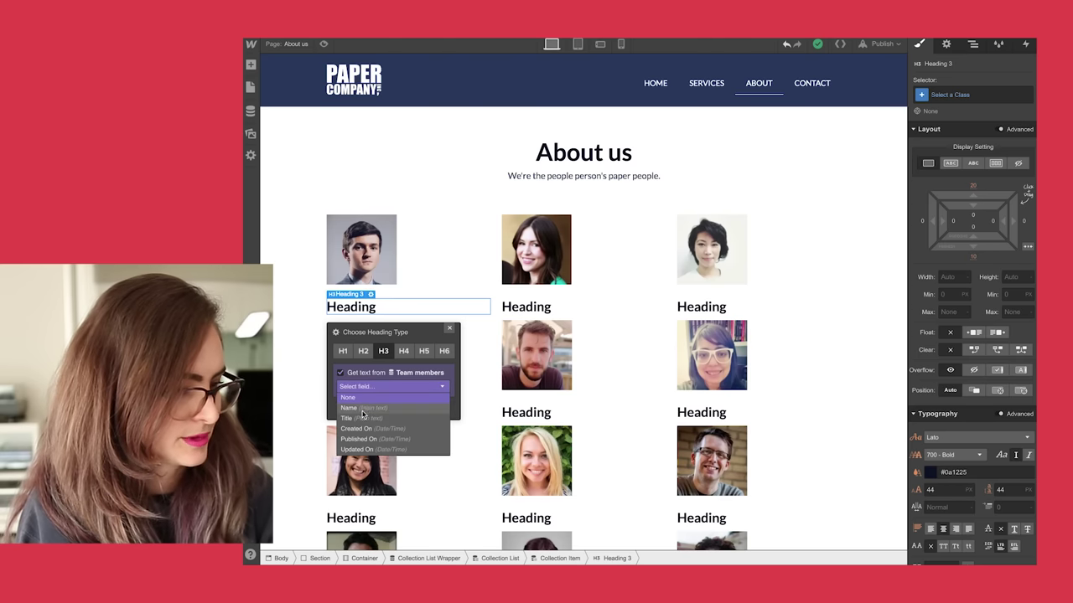
{"action": "left_click", "coordinate": [364, 410]}
- Add a text block under each name and start binding it to a Team members field
{"action": "key", "text": "a"}
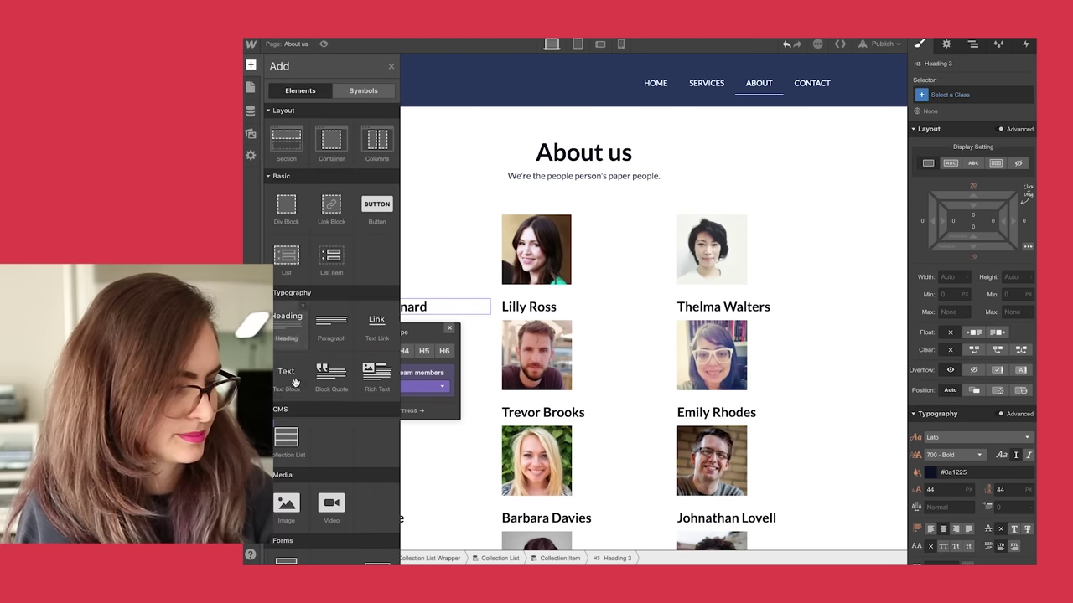
{"action": "left_click_drag", "start_coordinate": [293, 369], "coordinate": [377, 310]}
{"action": "left_click", "coordinate": [343, 366]}
{"action": "left_click", "coordinate": [383, 381]}
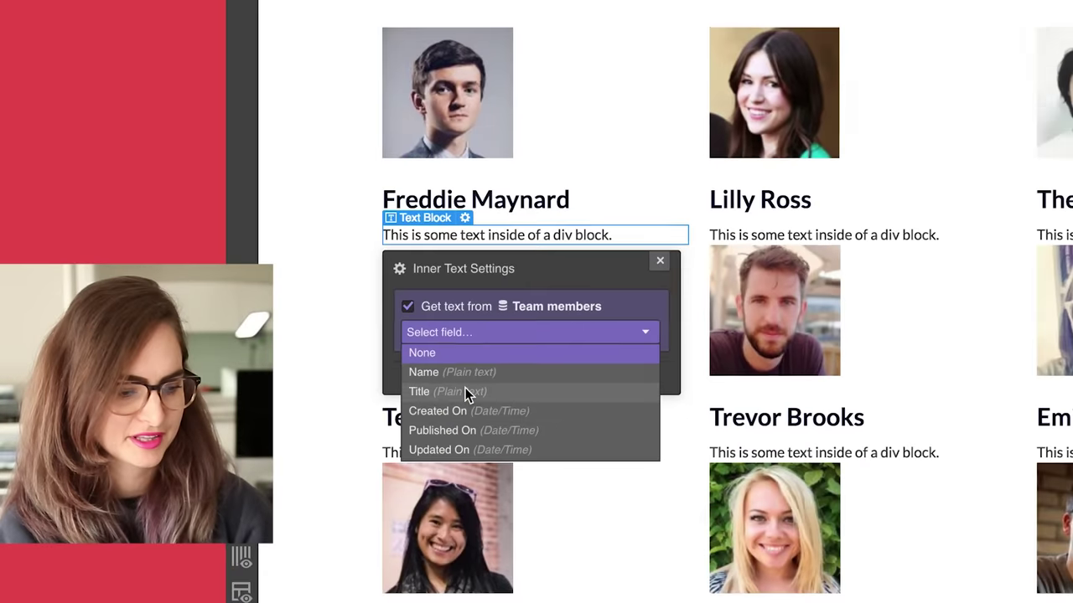
- Bind the text block to Title, then sort the list by Created On, oldest to newest
{"action": "left_click", "coordinate": [440, 388]}
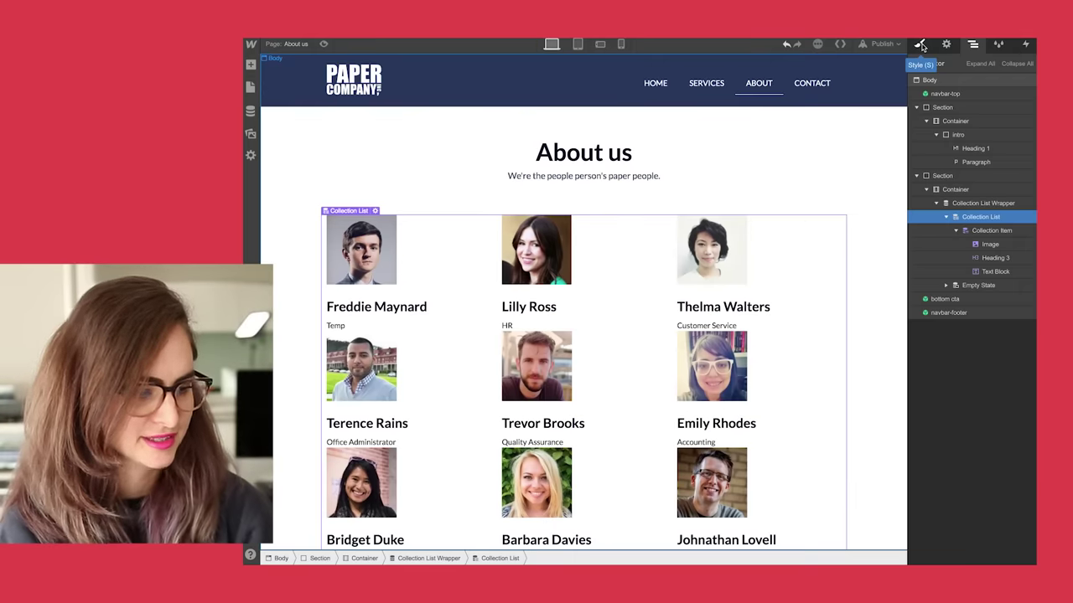
{"action": "left_click", "coordinate": [946, 43]}
{"action": "left_click", "coordinate": [1025, 292]}
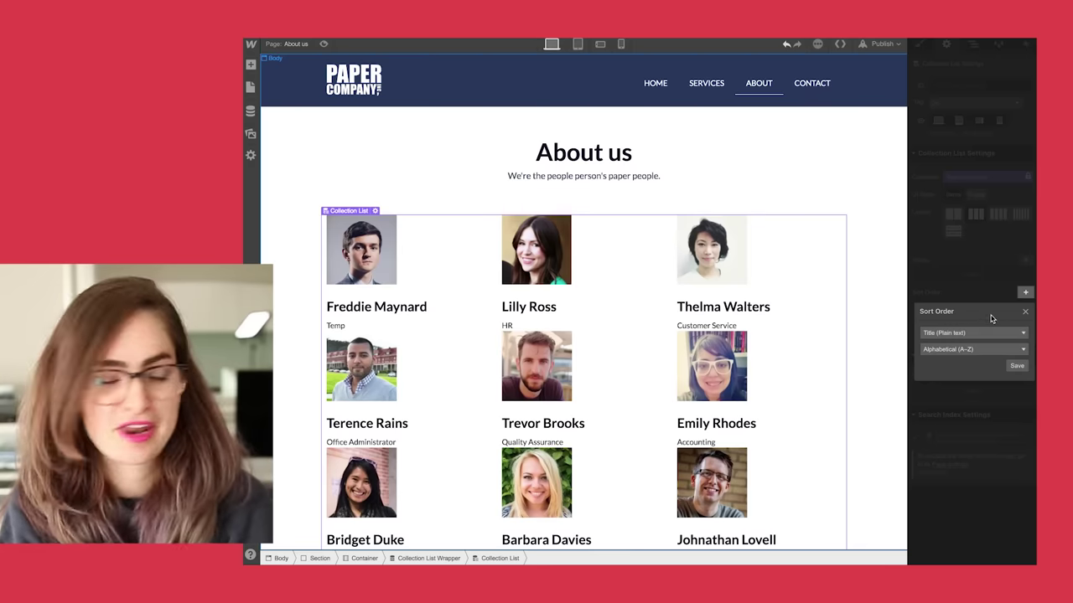
{"action": "left_click", "coordinate": [1015, 366]}
{"action": "left_click", "coordinate": [1025, 292]}
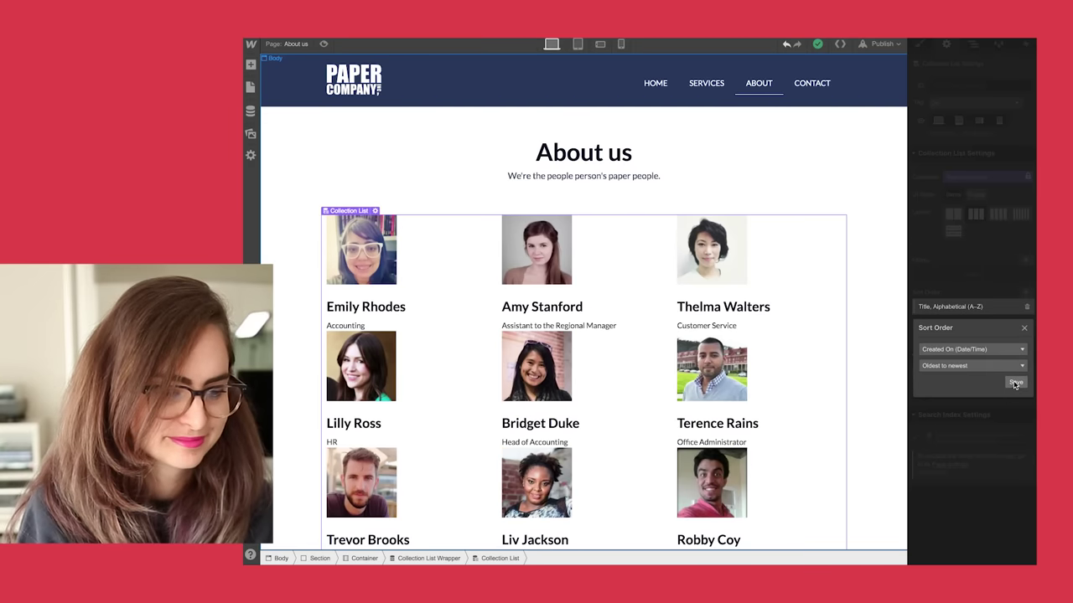
{"action": "left_click", "coordinate": [1015, 383]}
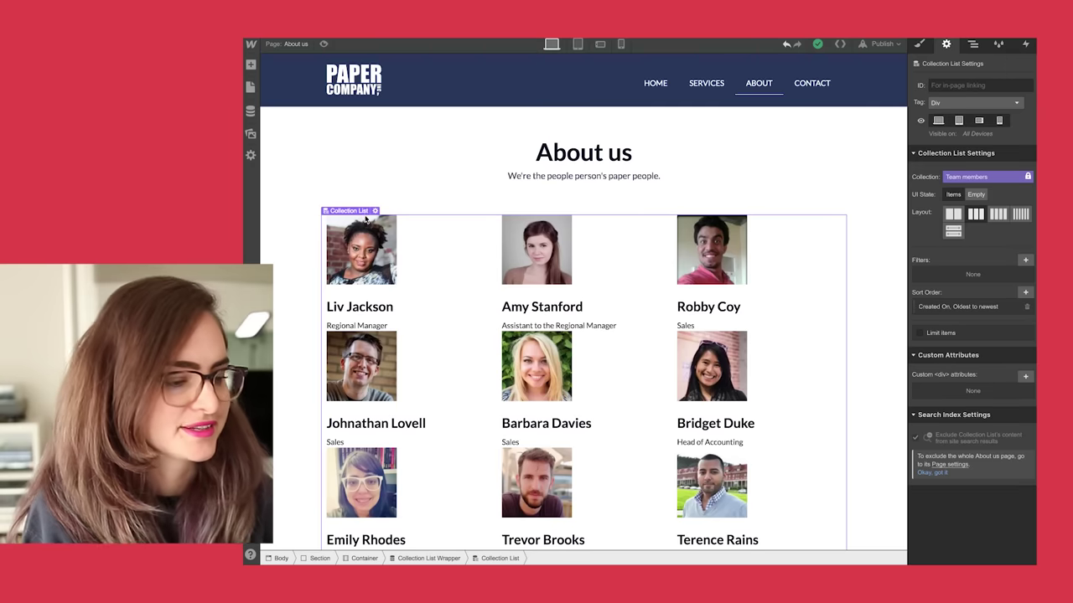
- Give the team member card a new class named 'tesm-member' and center its content
{"action": "left_click", "coordinate": [368, 214]}
{"action": "key", "text": "z"}
{"action": "left_click", "coordinate": [919, 44]}
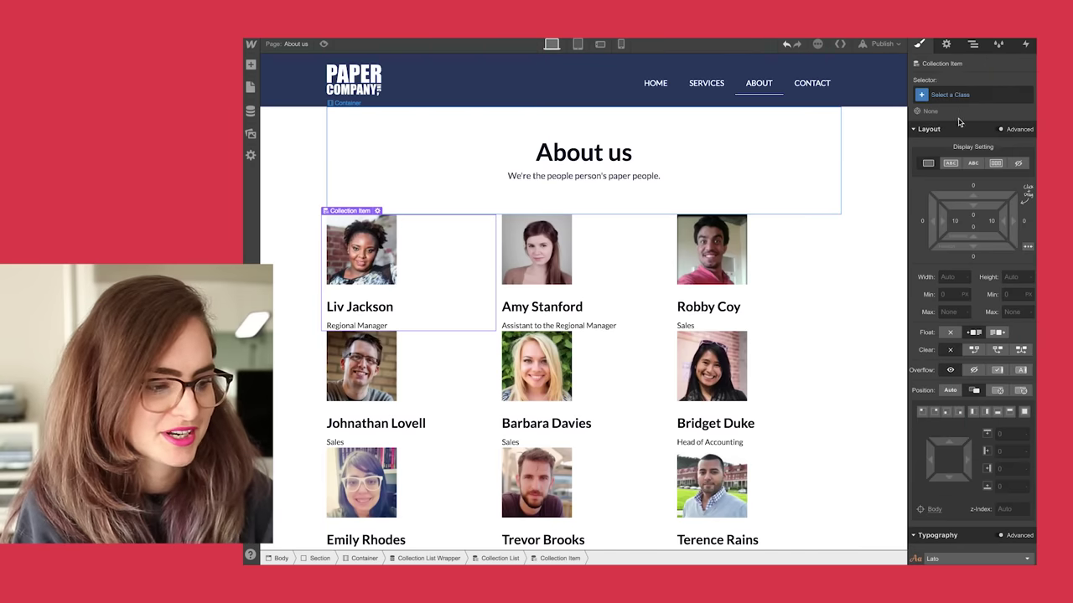
{"action": "left_click", "coordinate": [972, 95]}
{"action": "type", "text": "tesm-member"}
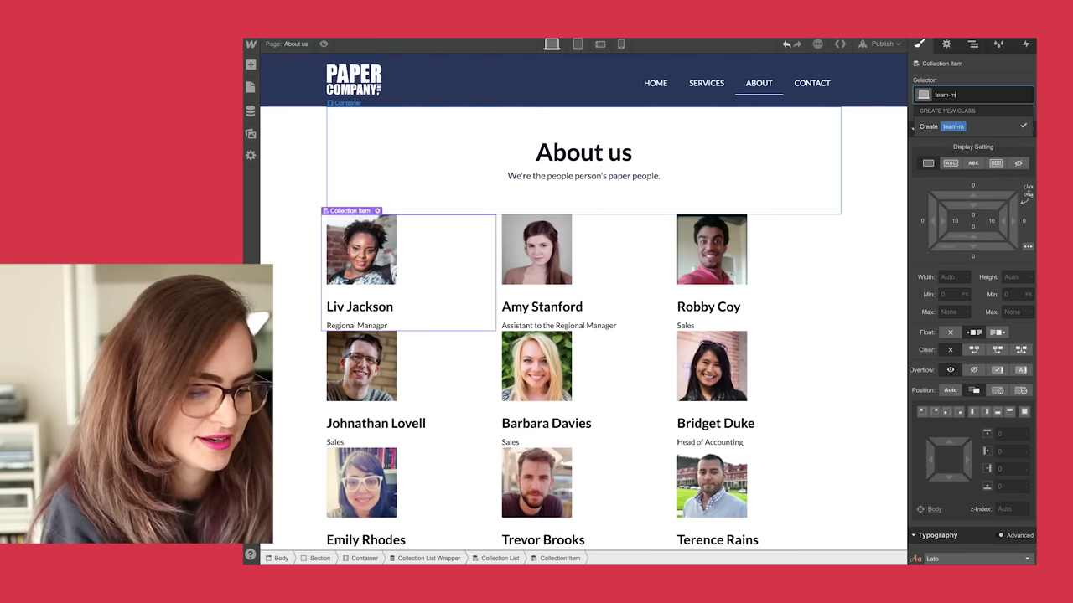
{"action": "key", "text": "Return"}
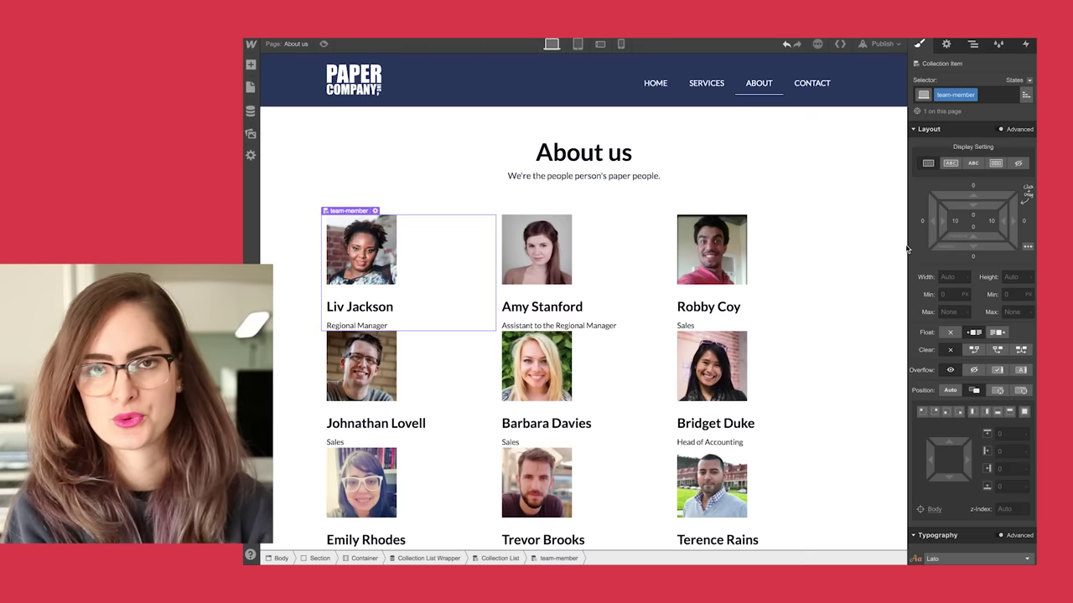
{"action": "scroll", "coordinate": [938, 423], "scroll_direction": "down", "scroll_amount": 4}
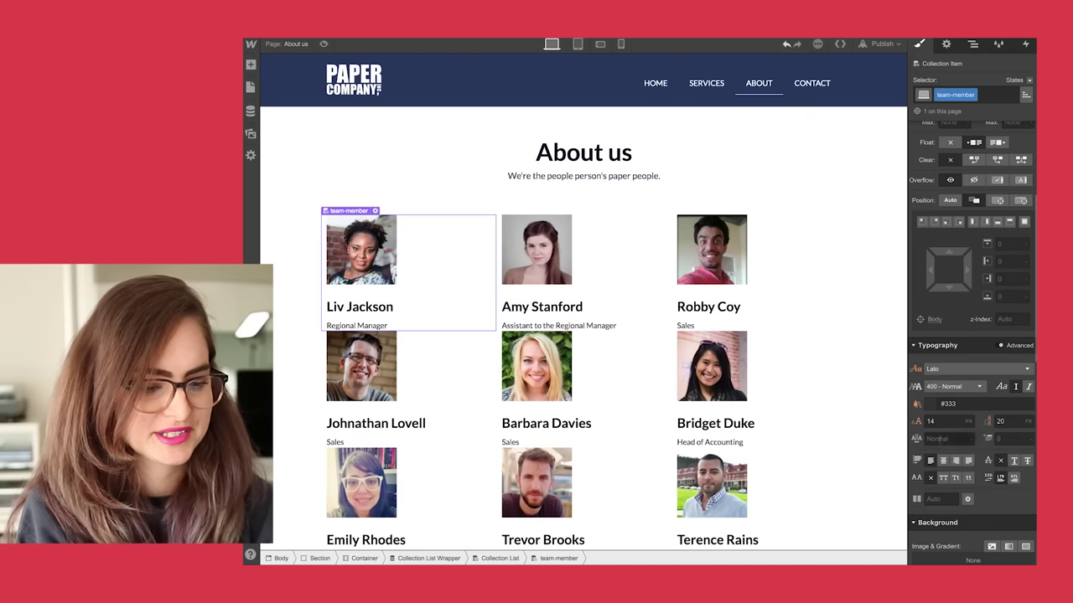
{"action": "left_click", "coordinate": [943, 460]}
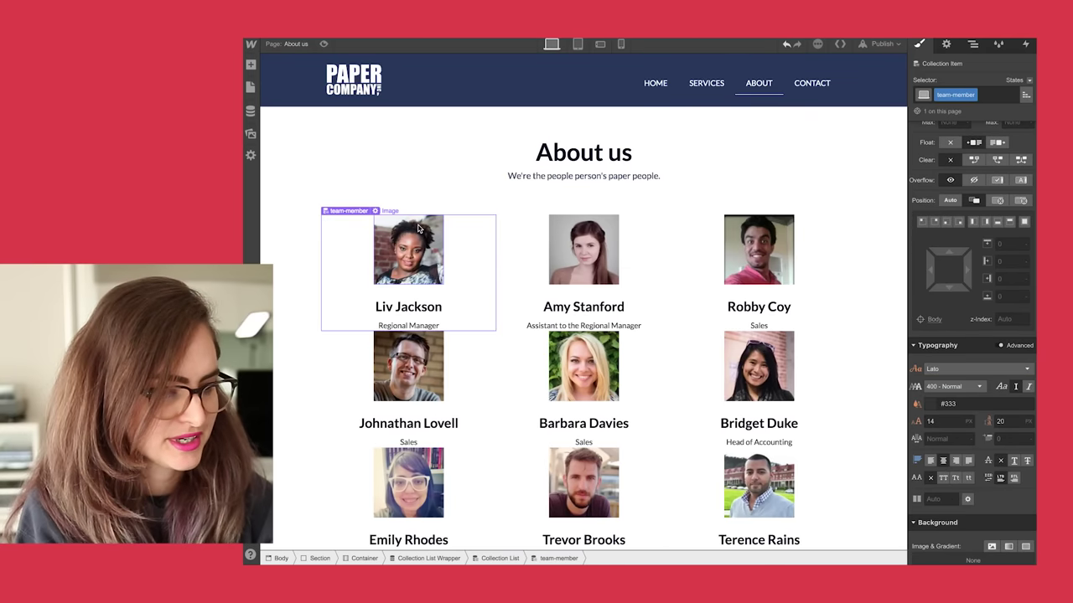
- Give the avatar images a 'team-avatar' class with 50% border radius to make them circular
{"action": "left_click", "coordinate": [418, 228]}
{"action": "left_click", "coordinate": [964, 95]}
{"action": "type", "text": "t"}
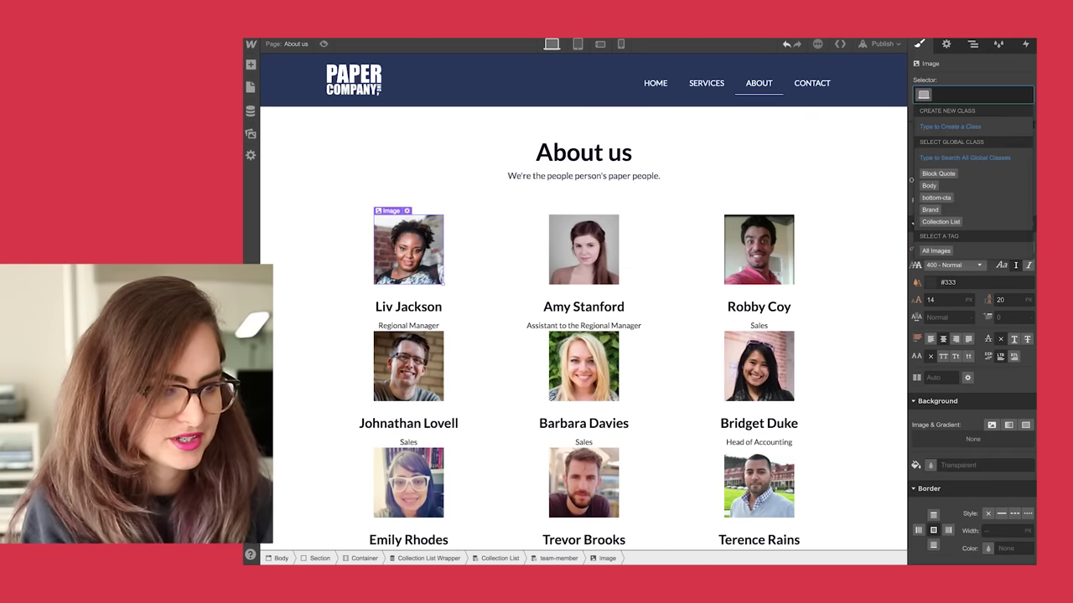
{"action": "type", "text": "eam-ava"}
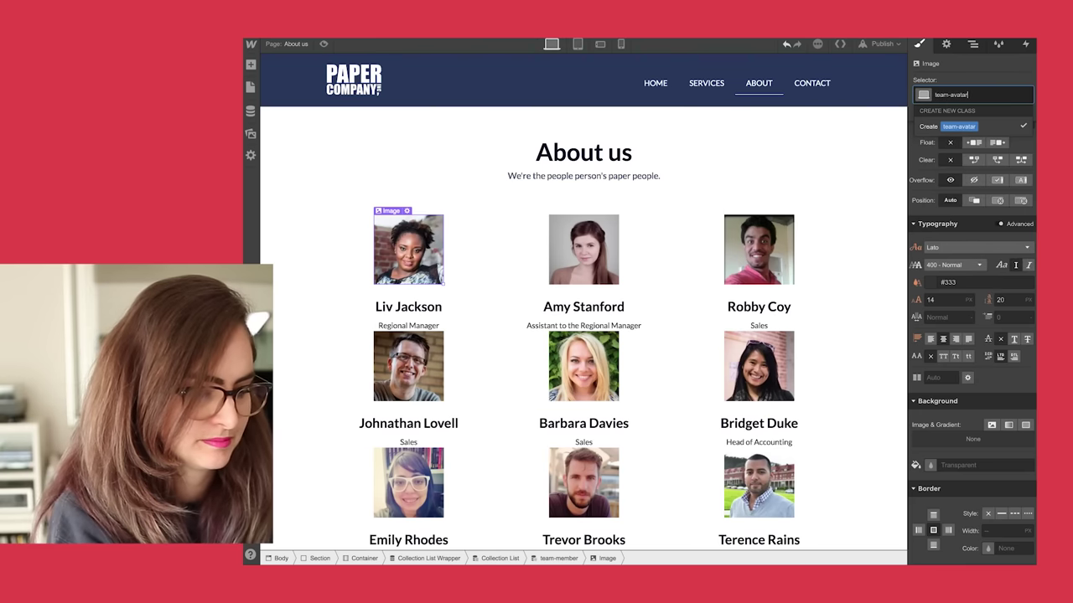
{"action": "type", "text": "tar"}
{"action": "key", "text": "Return"}
{"action": "scroll", "coordinate": [942, 441], "scroll_direction": "down", "scroll_amount": 4}
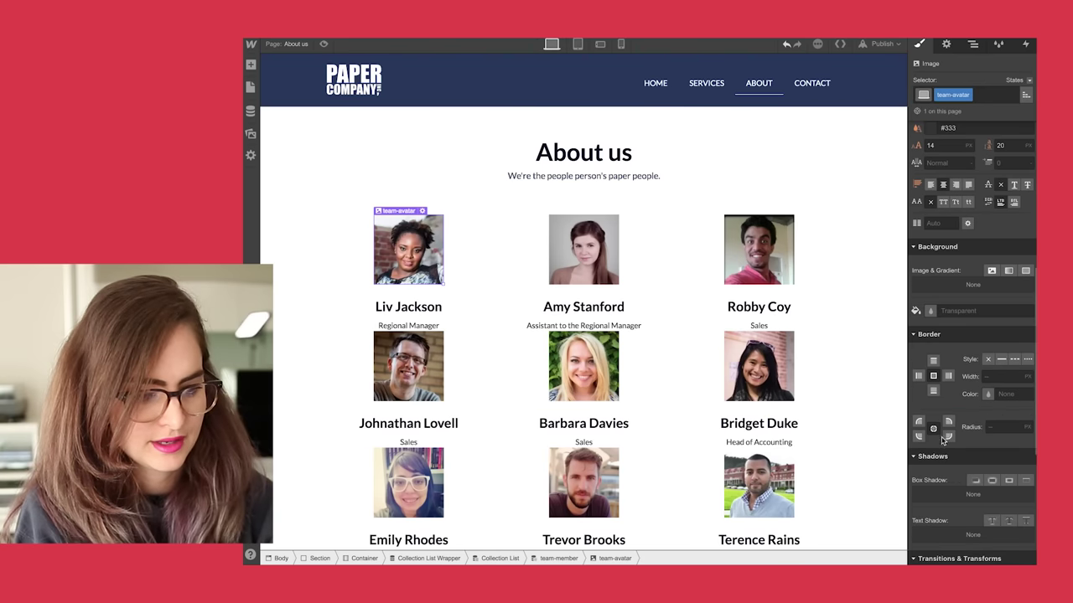
{"action": "left_click", "coordinate": [998, 427]}
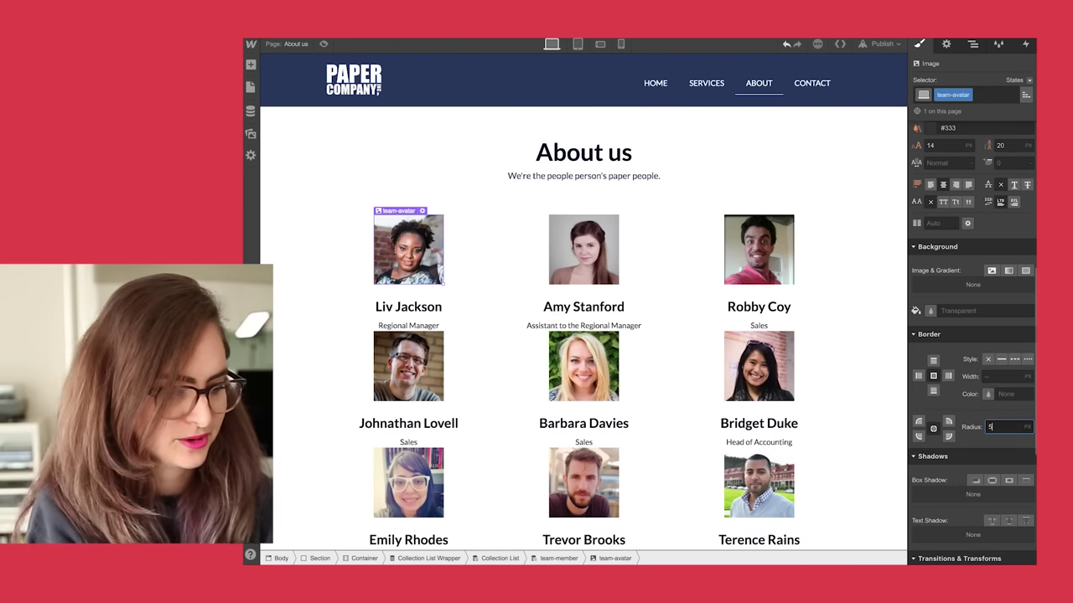
{"action": "type", "text": "50%"}
{"action": "key", "text": "Return"}
{"action": "key", "text": "super+Up"}
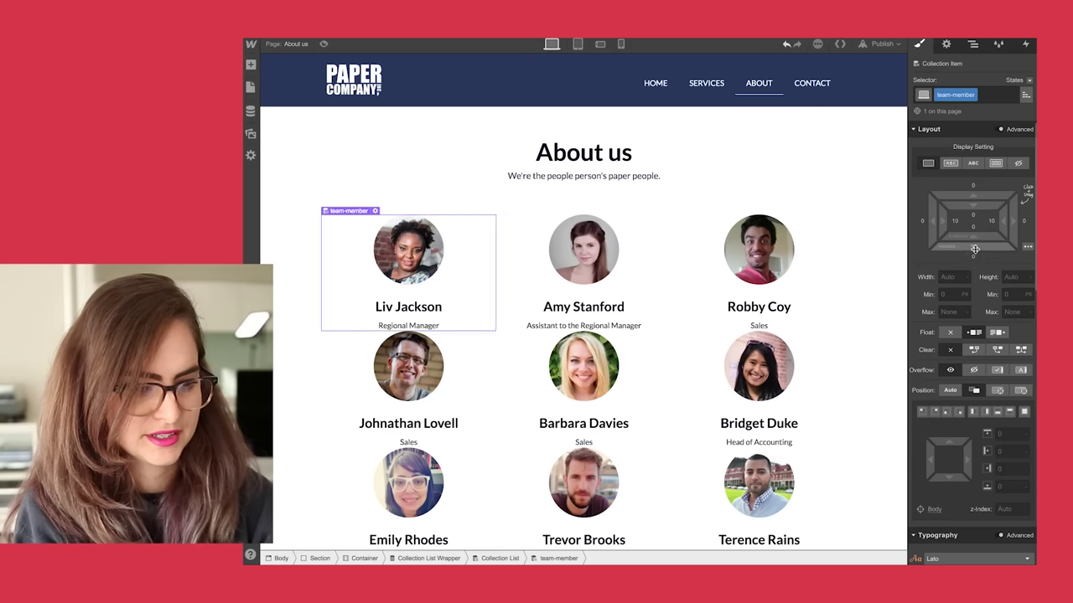
- Add a 10 px bottom margin to each team member and scroll through the list
{"action": "left_click_drag", "start_coordinate": [973, 250], "coordinate": [976, 303]}
{"action": "left_click", "coordinate": [618, 299]}
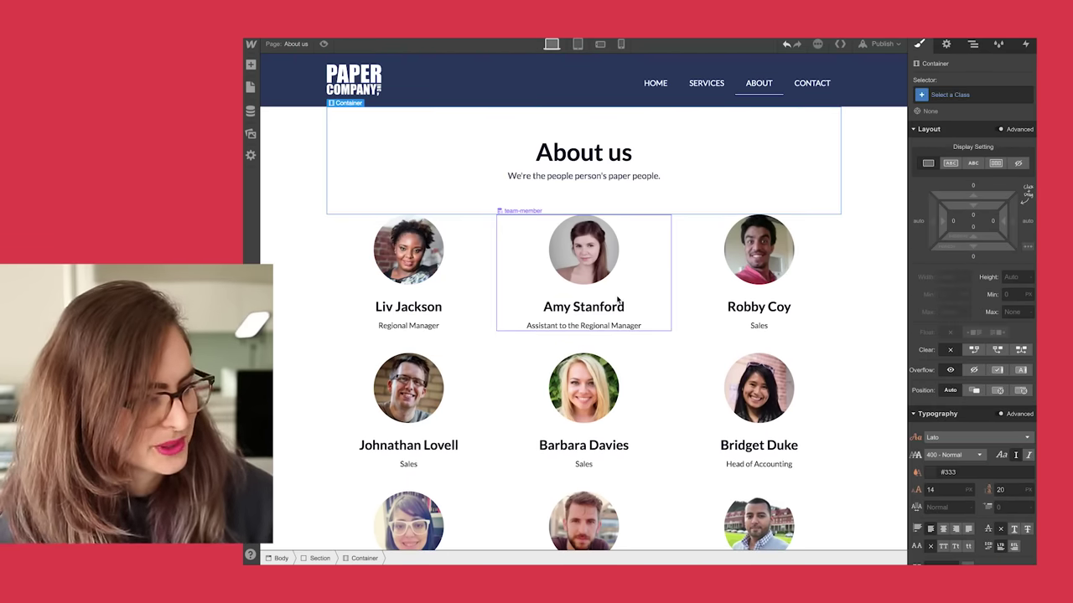
{"action": "scroll", "coordinate": [618, 300], "scroll_direction": "down", "scroll_amount": 7}
{"action": "scroll", "coordinate": [617, 299], "scroll_direction": "up", "scroll_amount": 7}
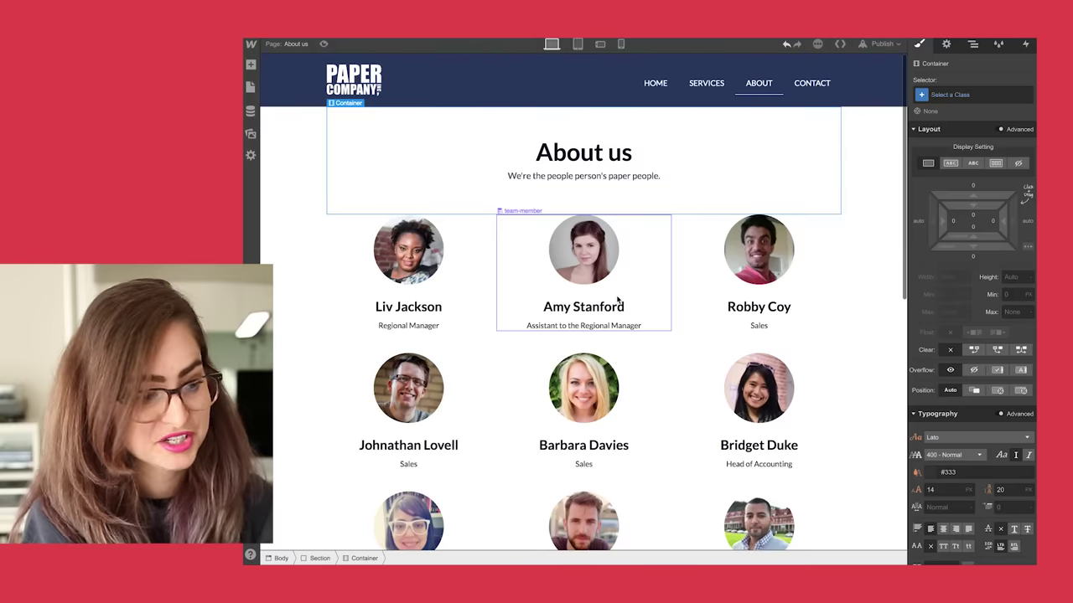
{"action": "scroll", "coordinate": [618, 299], "scroll_direction": "down", "scroll_amount": 4}
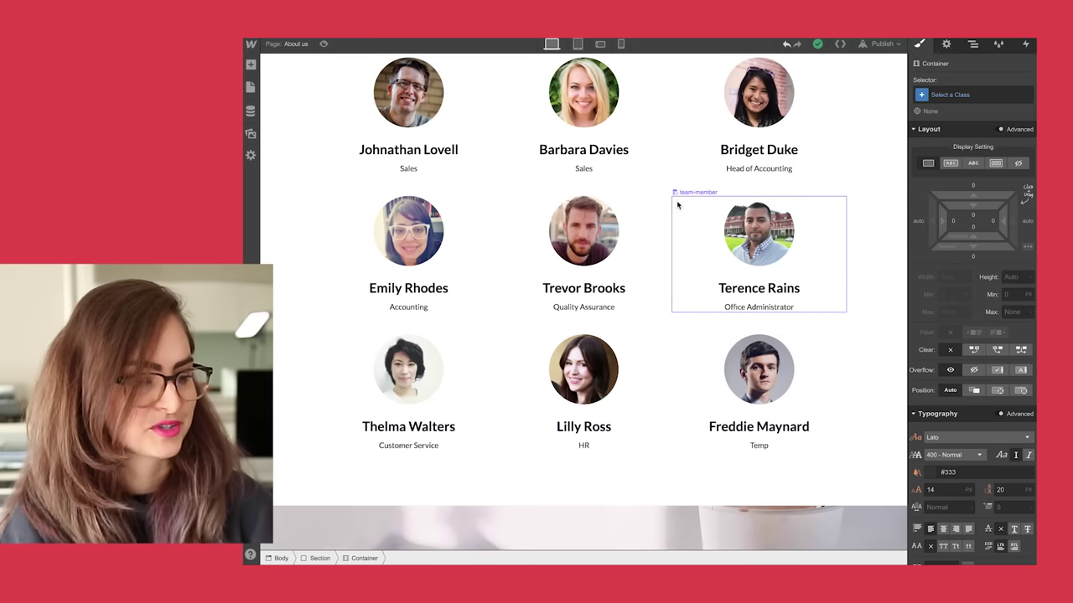
{"action": "scroll", "coordinate": [678, 204], "scroll_direction": "up", "scroll_amount": 5}
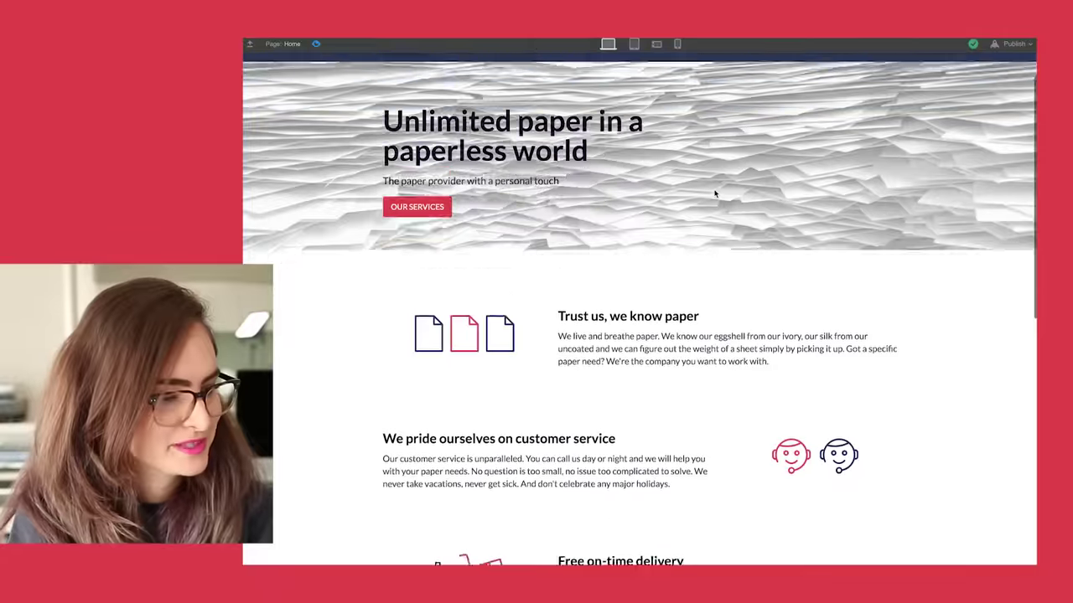
- Scroll the Home page preview, then browse the Our services and About us pages
{"action": "scroll", "coordinate": [715, 193], "scroll_direction": "down", "scroll_amount": 6}
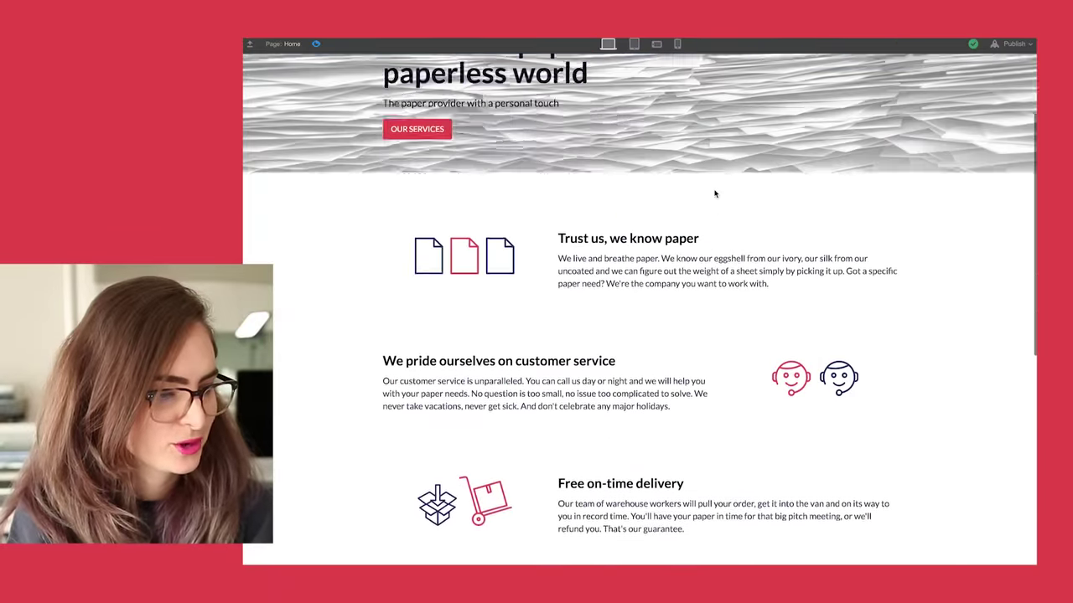
{"action": "scroll", "coordinate": [715, 194], "scroll_direction": "up", "scroll_amount": 10}
{"action": "scroll", "coordinate": [656, 301], "scroll_direction": "down", "scroll_amount": 4}
{"action": "scroll", "coordinate": [587, 402], "scroll_direction": "up", "scroll_amount": 4}
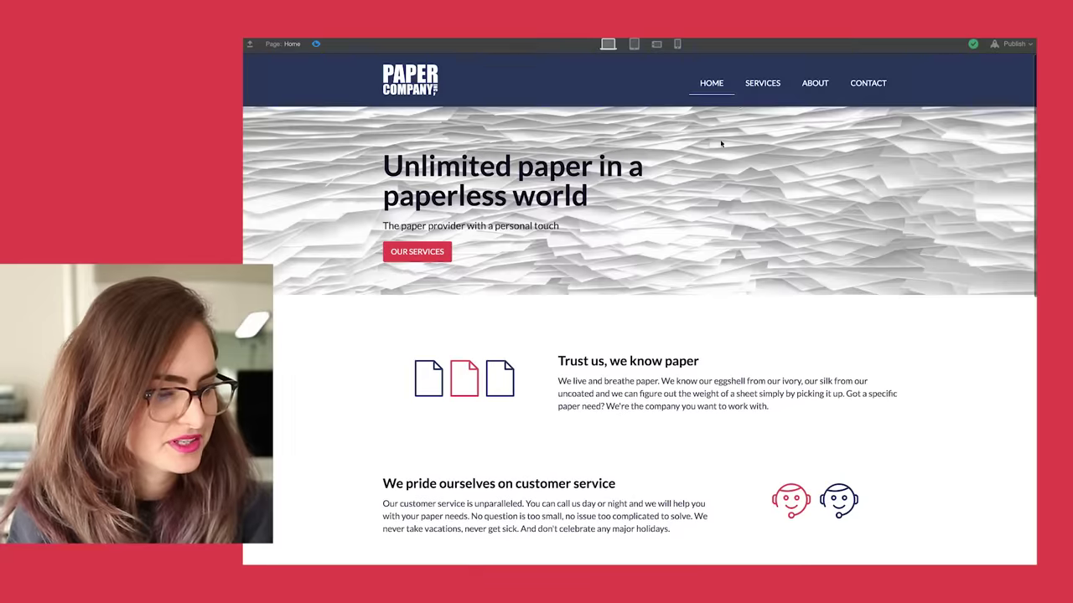
{"action": "left_click", "coordinate": [762, 84]}
{"action": "scroll", "coordinate": [585, 286], "scroll_direction": "down", "scroll_amount": 3}
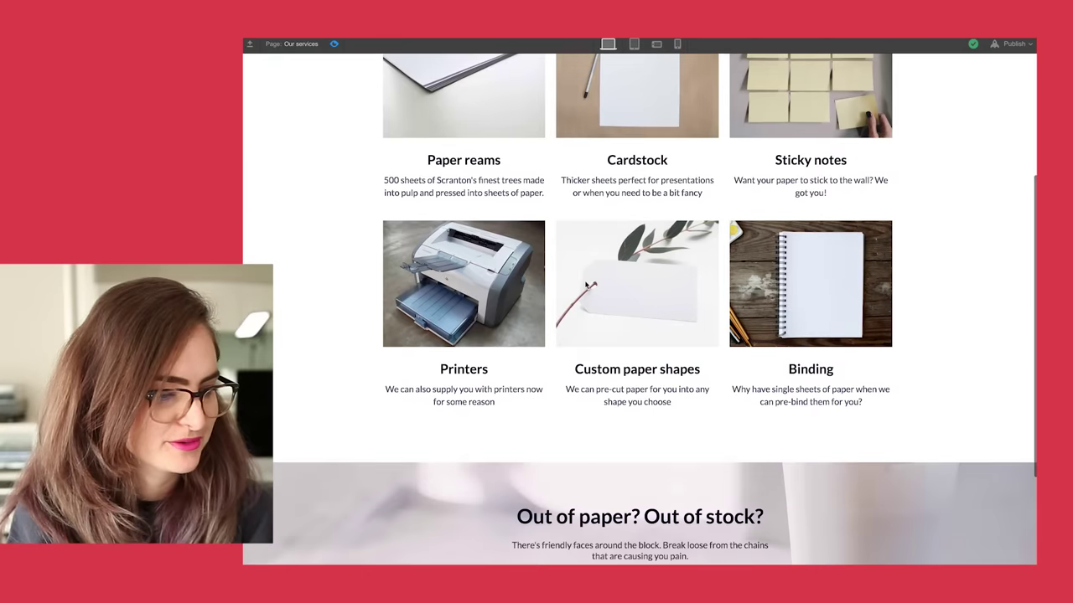
{"action": "scroll", "coordinate": [585, 286], "scroll_direction": "up", "scroll_amount": 3}
{"action": "left_click", "coordinate": [814, 83]}
{"action": "scroll", "coordinate": [590, 281], "scroll_direction": "down", "scroll_amount": 5}
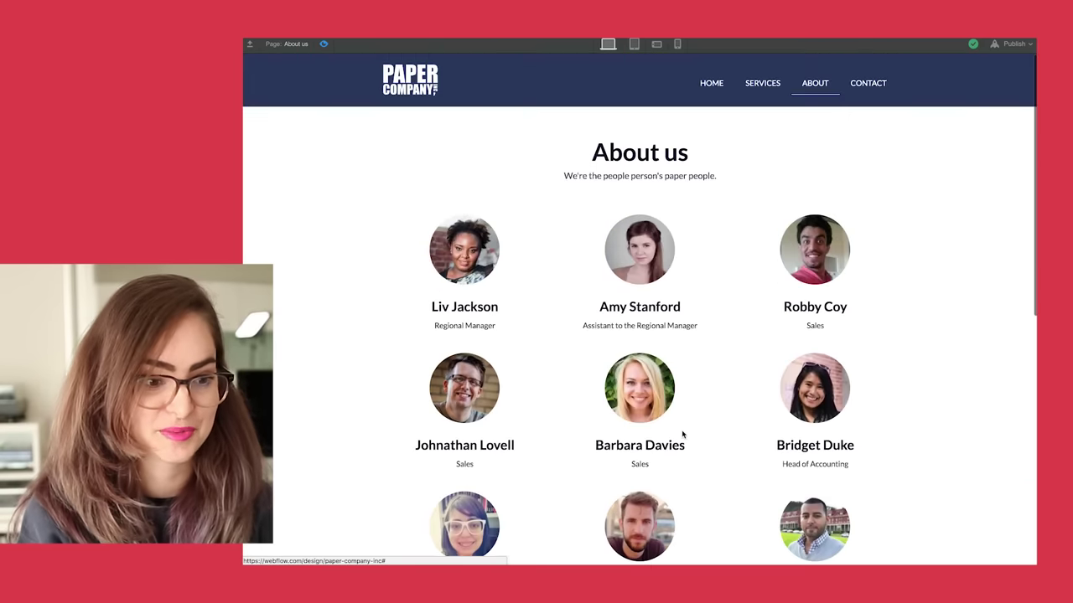
- Exit preview on Our services and link the bottom CTA's HELP US HELP YOU button to Get in touch
{"action": "left_click", "coordinate": [300, 92]}
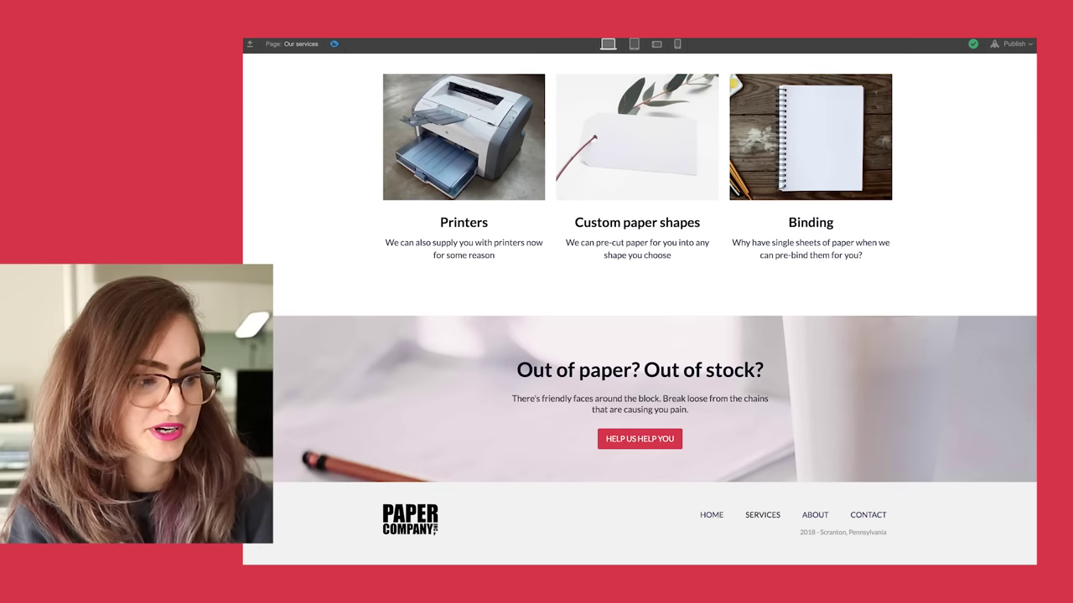
{"action": "left_click", "coordinate": [333, 44]}
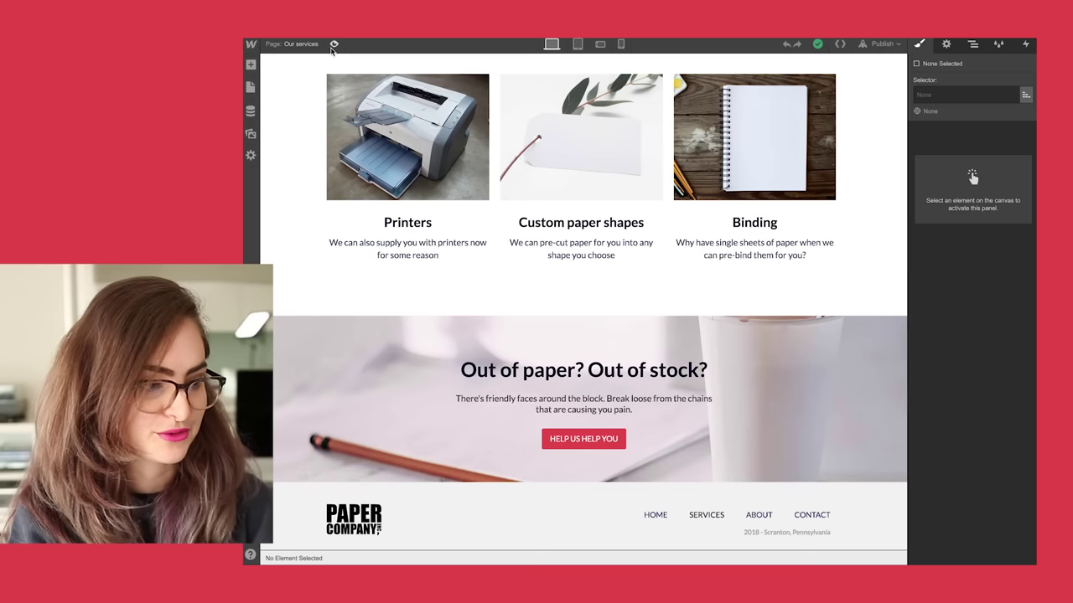
{"action": "double_click", "coordinate": [378, 335]}
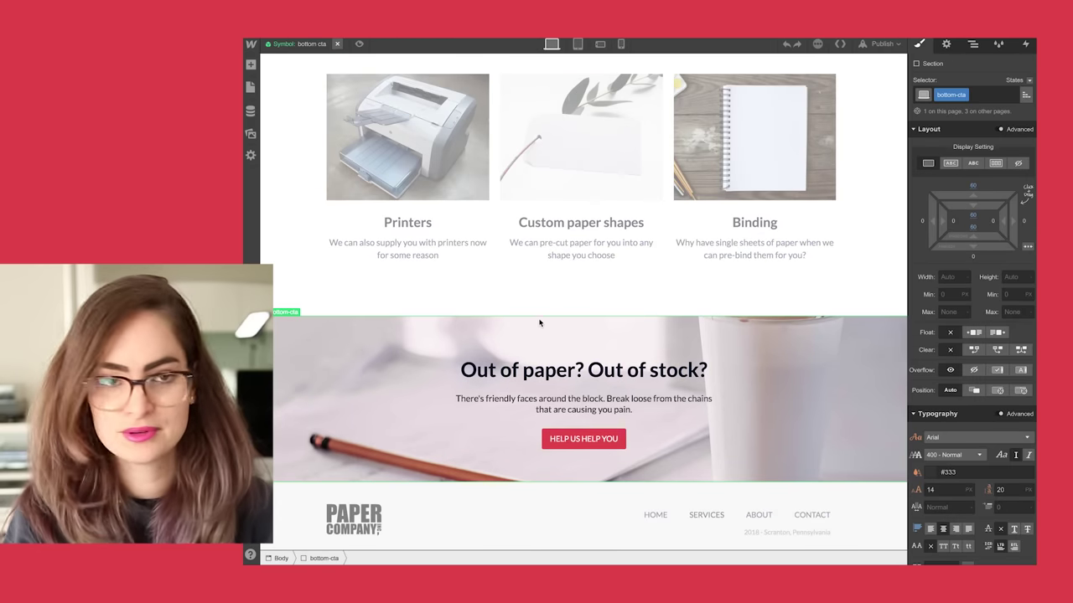
{"action": "left_click", "coordinate": [616, 440]}
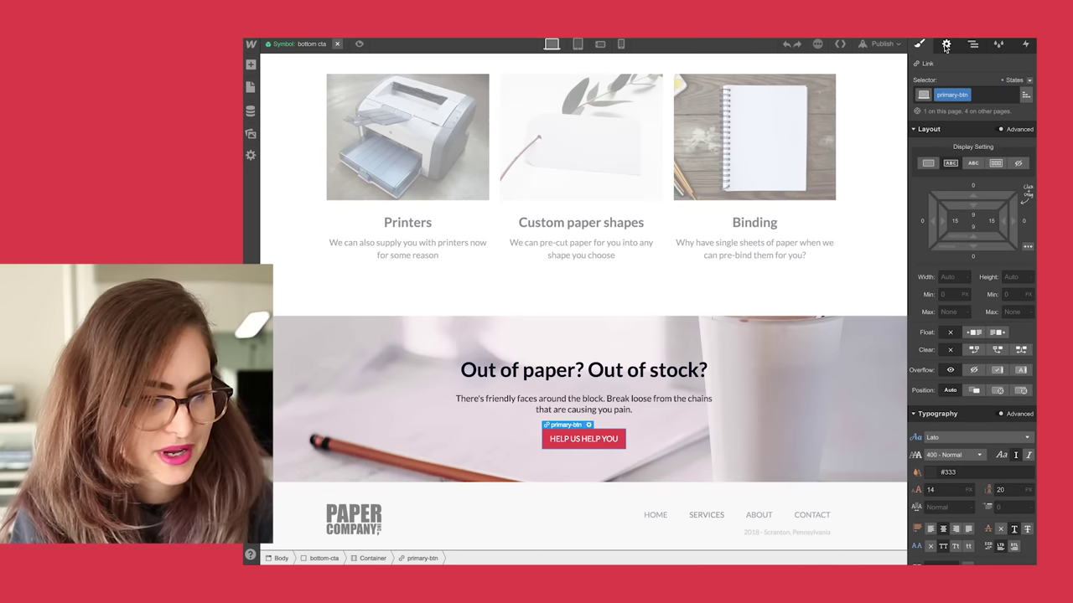
{"action": "left_click", "coordinate": [946, 44]}
{"action": "left_click", "coordinate": [942, 160]}
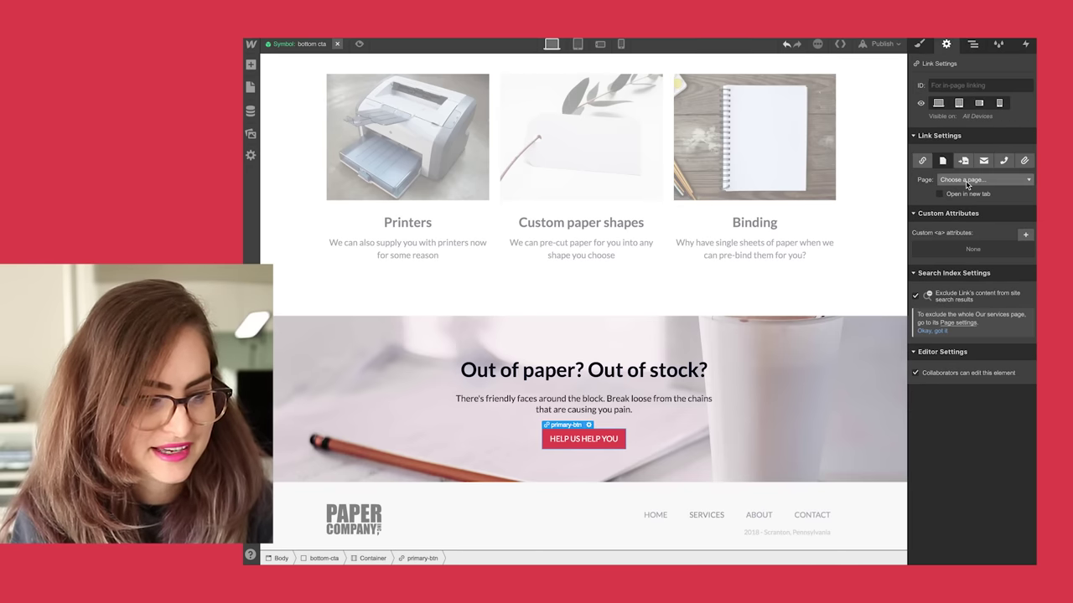
{"action": "left_click", "coordinate": [972, 179]}
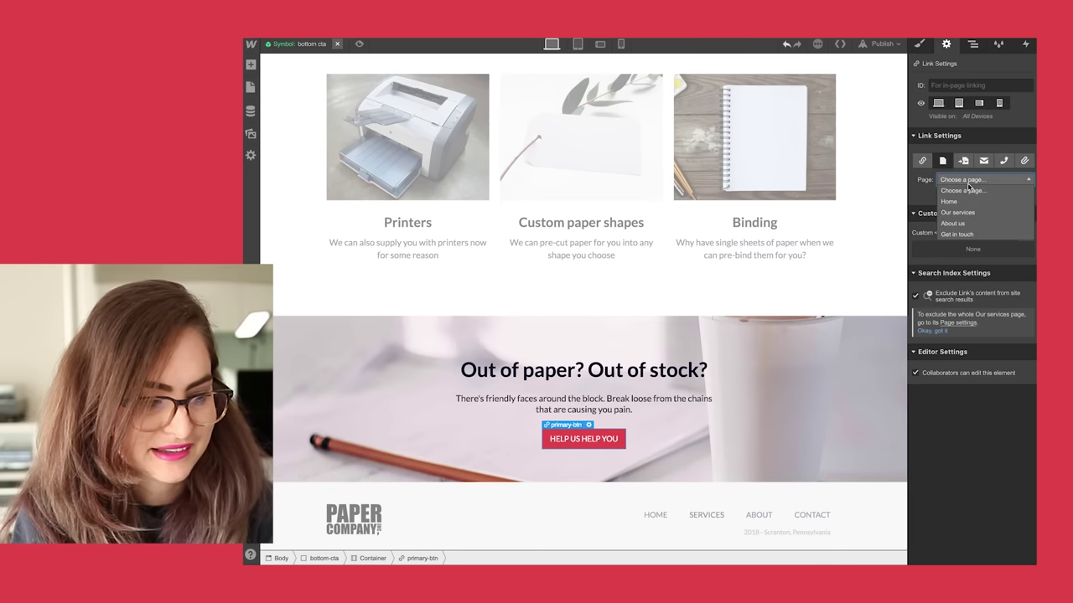
{"action": "left_click", "coordinate": [960, 235]}
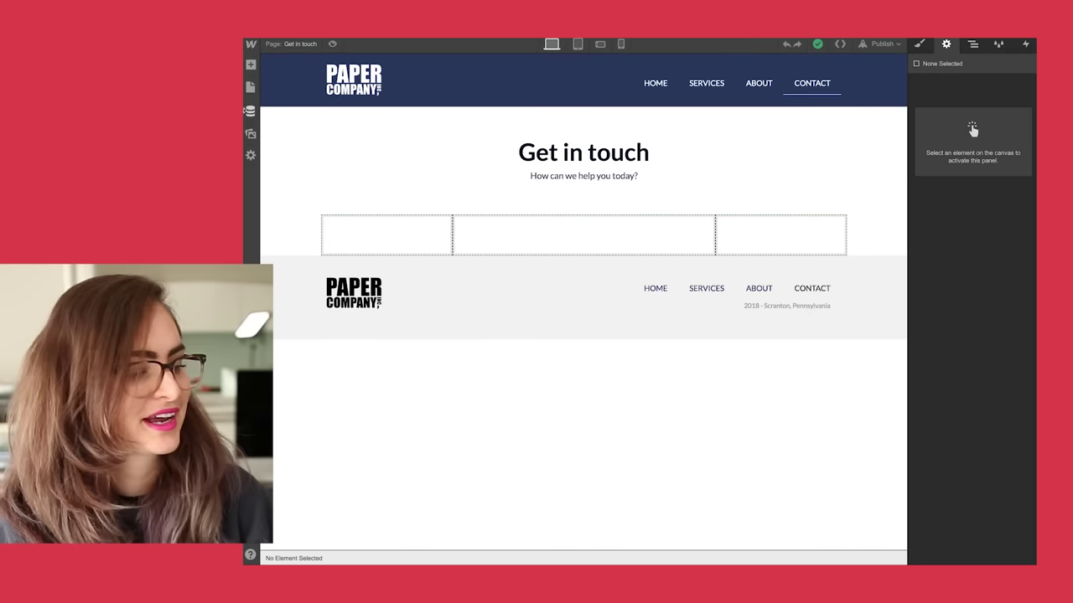
- Place a form in the middle column and add a multi-line text area below its email field
{"action": "left_click", "coordinate": [249, 66]}
{"action": "scroll", "coordinate": [331, 335], "scroll_direction": "down", "scroll_amount": 3}
{"action": "left_click_drag", "start_coordinate": [310, 387], "coordinate": [499, 234]}
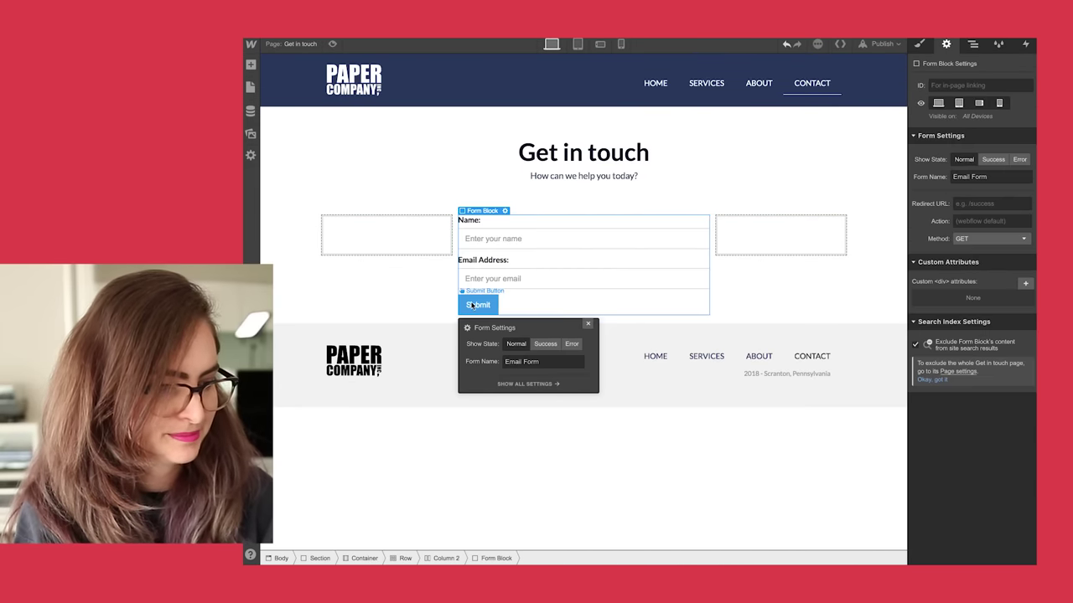
{"action": "left_click", "coordinate": [518, 279]}
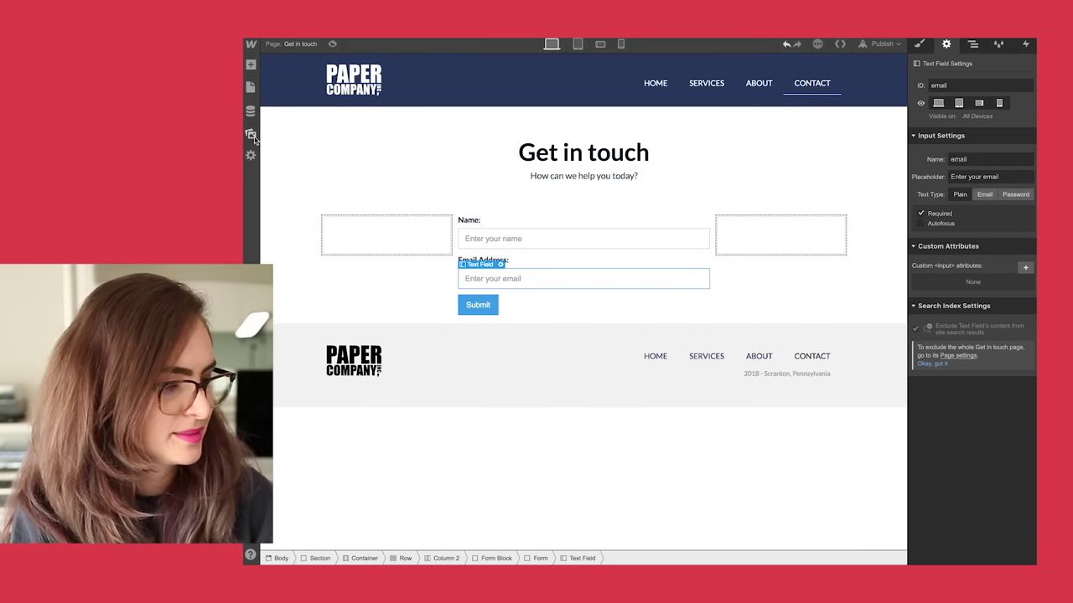
{"action": "left_click", "coordinate": [250, 65]}
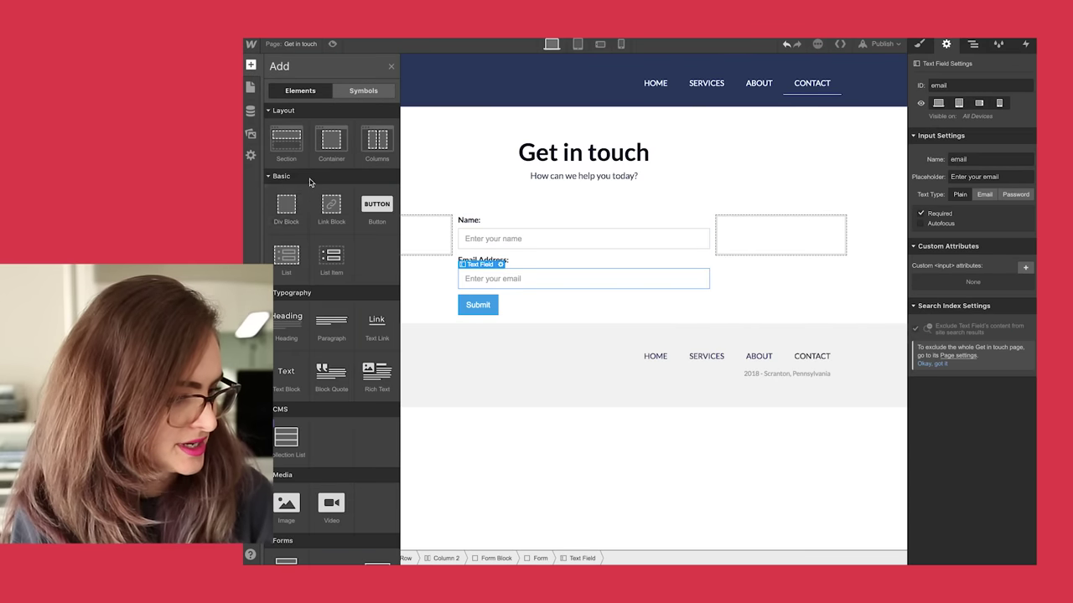
{"action": "scroll", "coordinate": [312, 320], "scroll_direction": "down", "scroll_amount": 3}
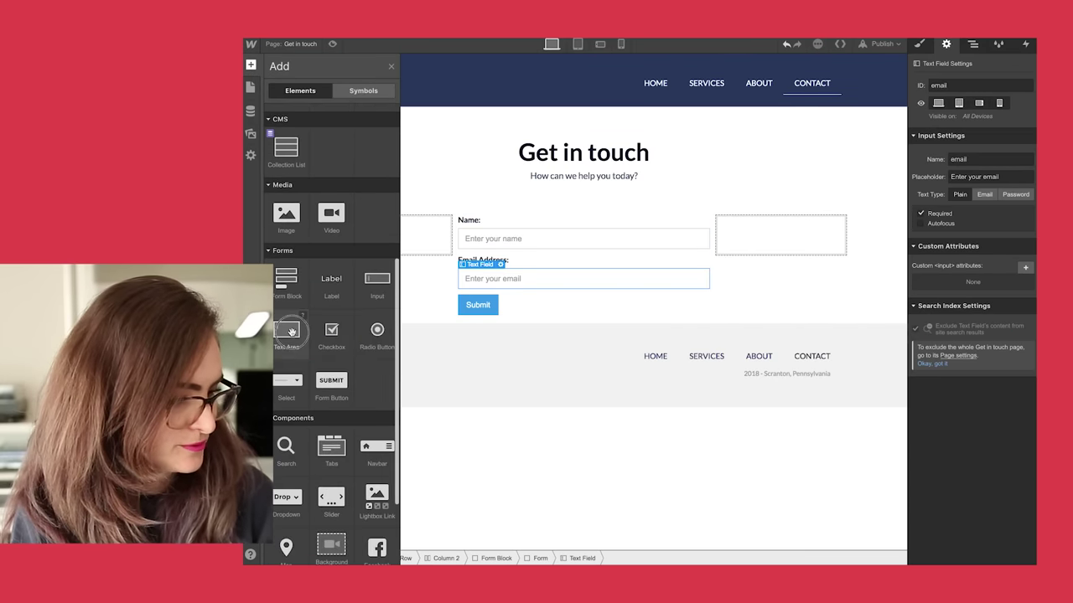
{"action": "left_click_drag", "start_coordinate": [286, 384], "coordinate": [495, 294]}
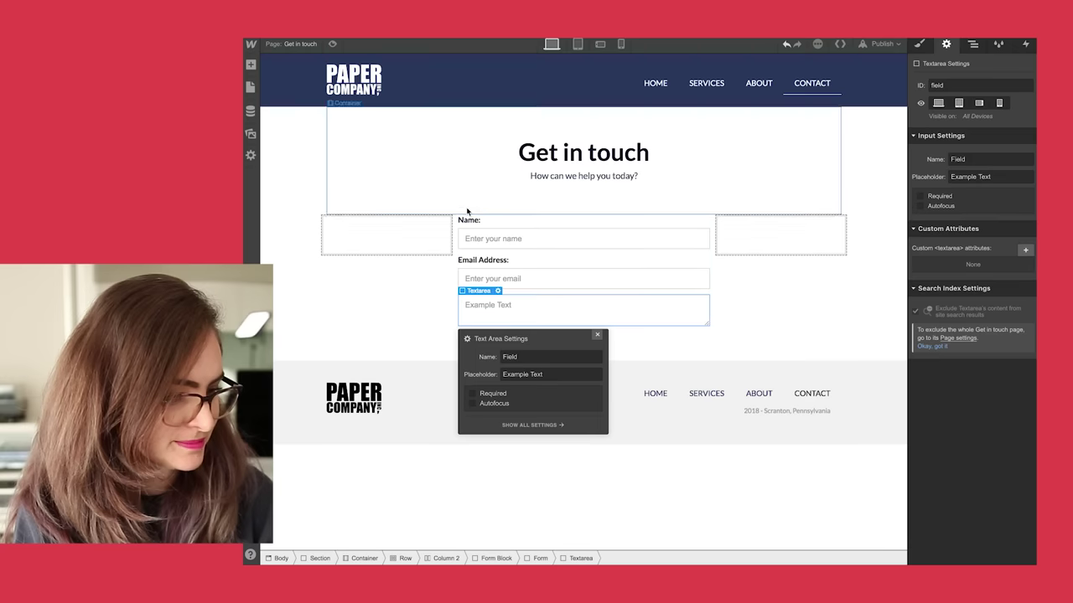
- Add a label above the message box and a checkbox below it
{"action": "left_click", "coordinate": [250, 64]}
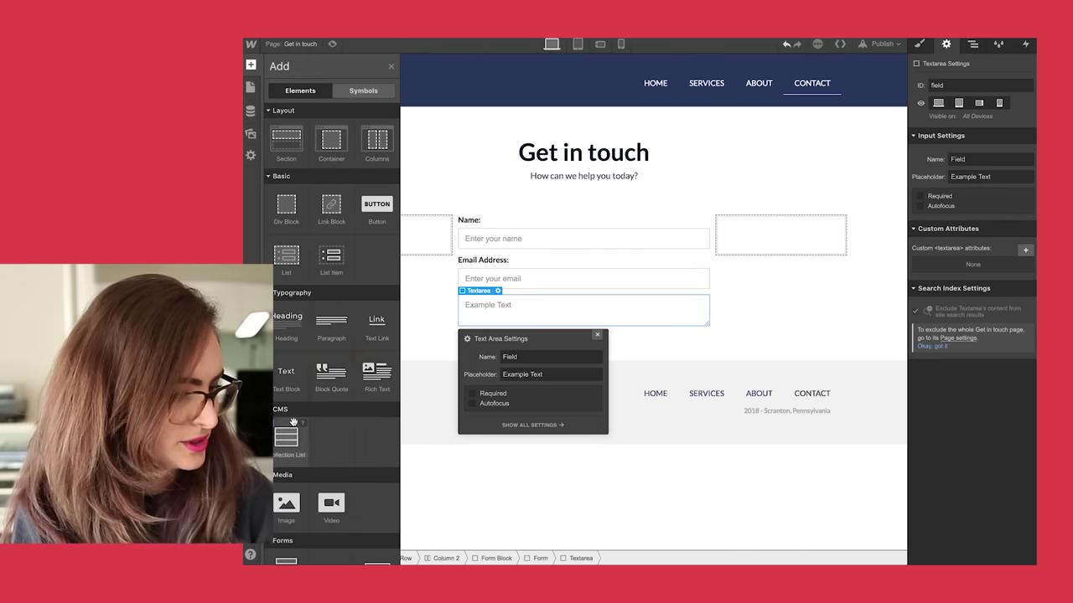
{"action": "scroll", "coordinate": [326, 442], "scroll_direction": "down", "scroll_amount": 3}
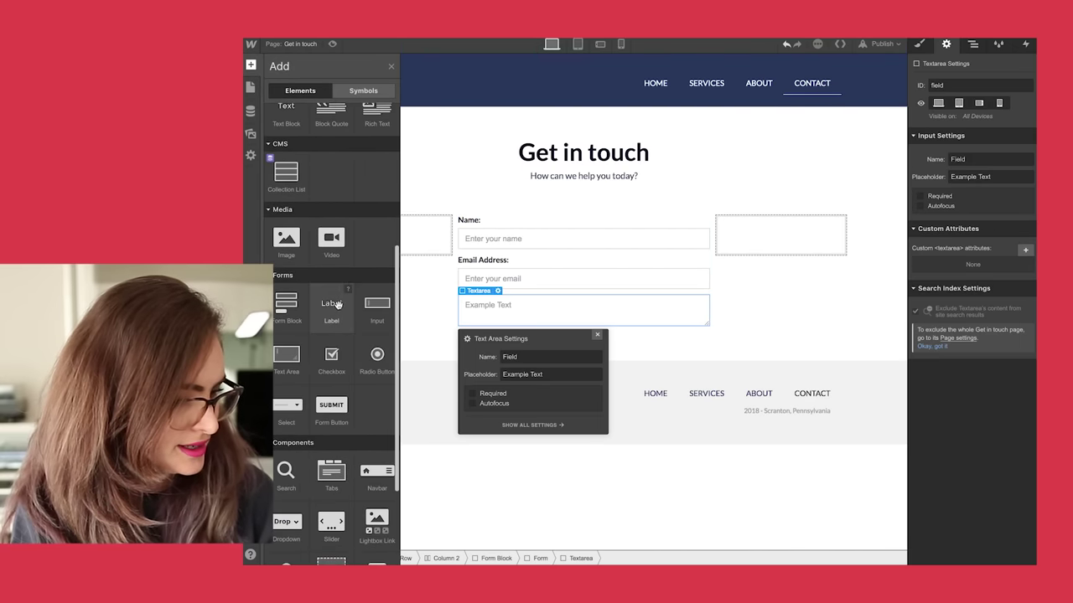
{"action": "left_click_drag", "start_coordinate": [331, 346], "coordinate": [512, 299]}
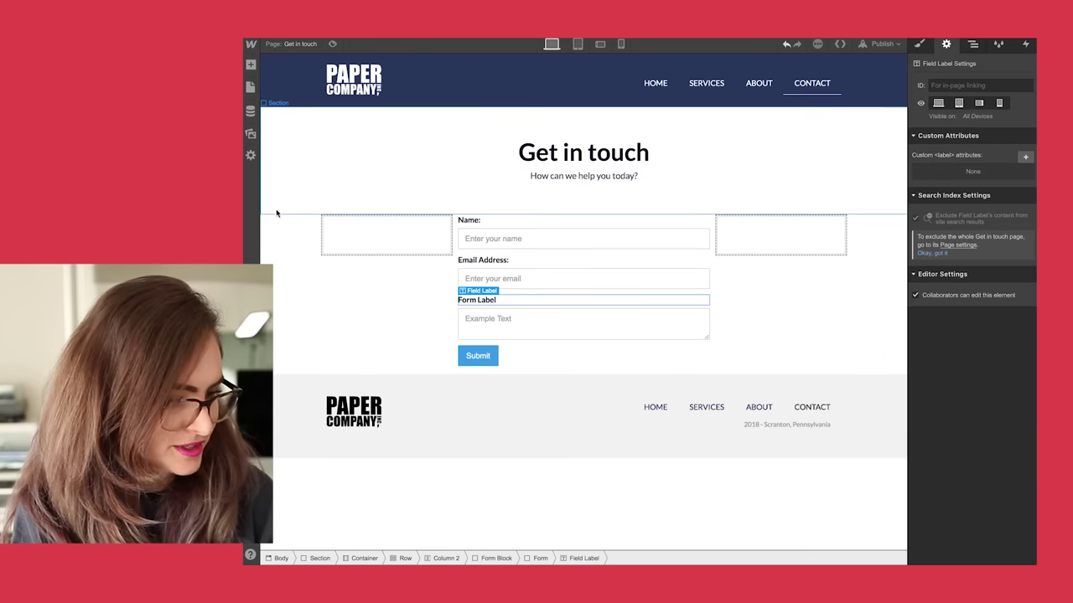
{"action": "left_click", "coordinate": [250, 64]}
{"action": "left_click_drag", "start_coordinate": [333, 351], "coordinate": [495, 362]}
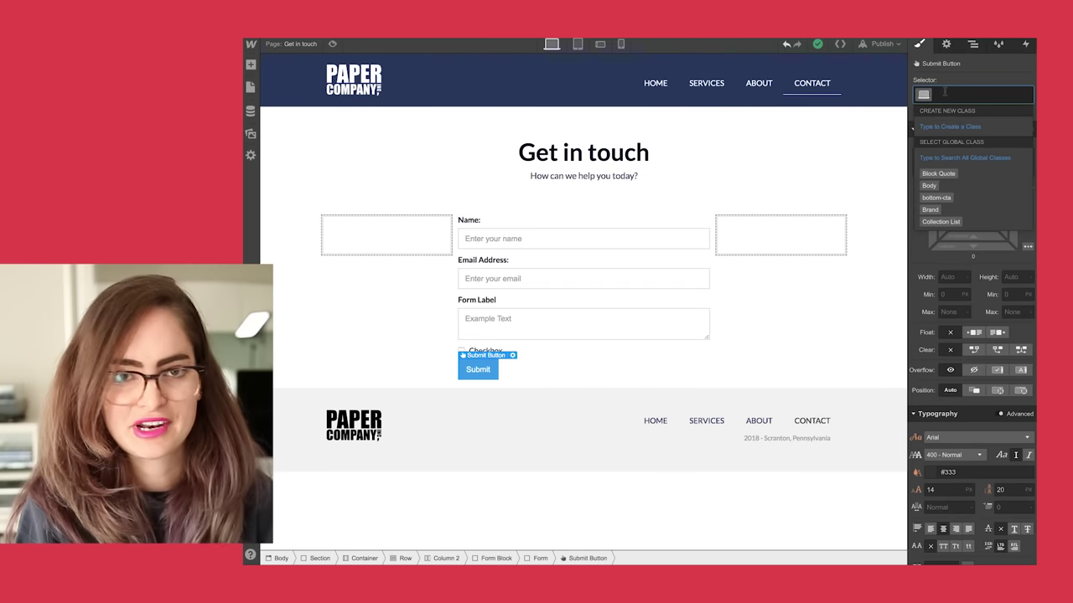
- Apply the red primary-btn class to the Submit button and relabel the message box 'How can we help?'
{"action": "type", "text": "prim"}
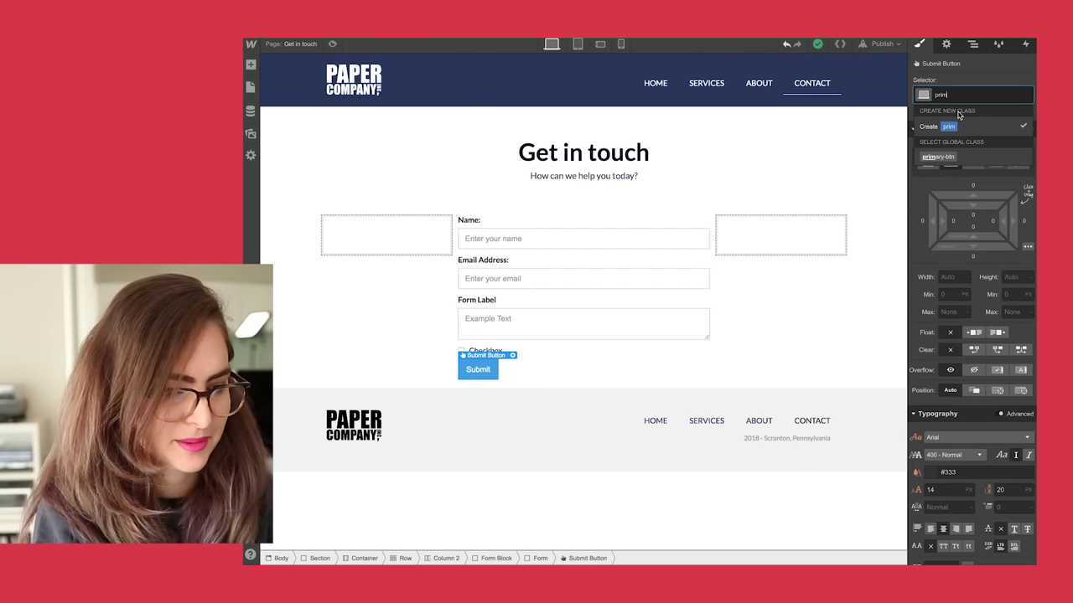
{"action": "left_click", "coordinate": [938, 157]}
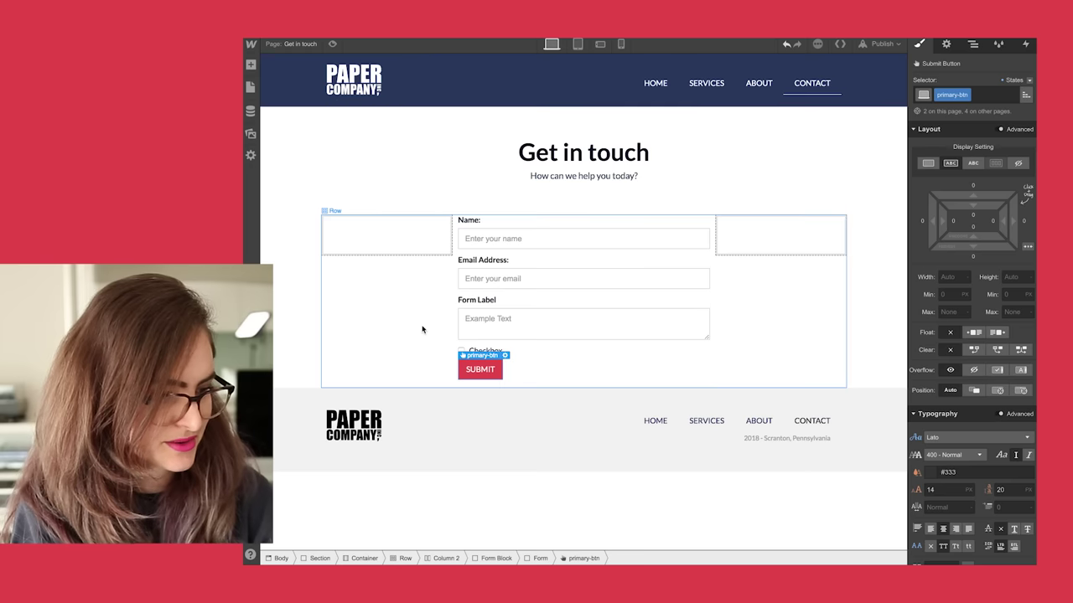
{"action": "left_click", "coordinate": [478, 299]}
{"action": "double_click", "coordinate": [479, 299]}
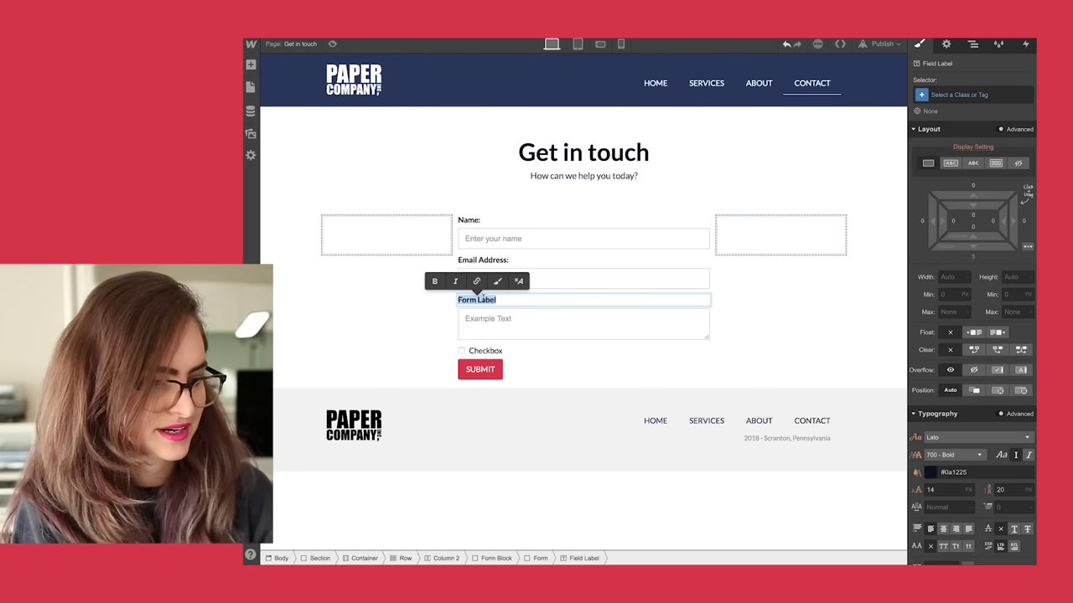
{"action": "type", "text": "How"}
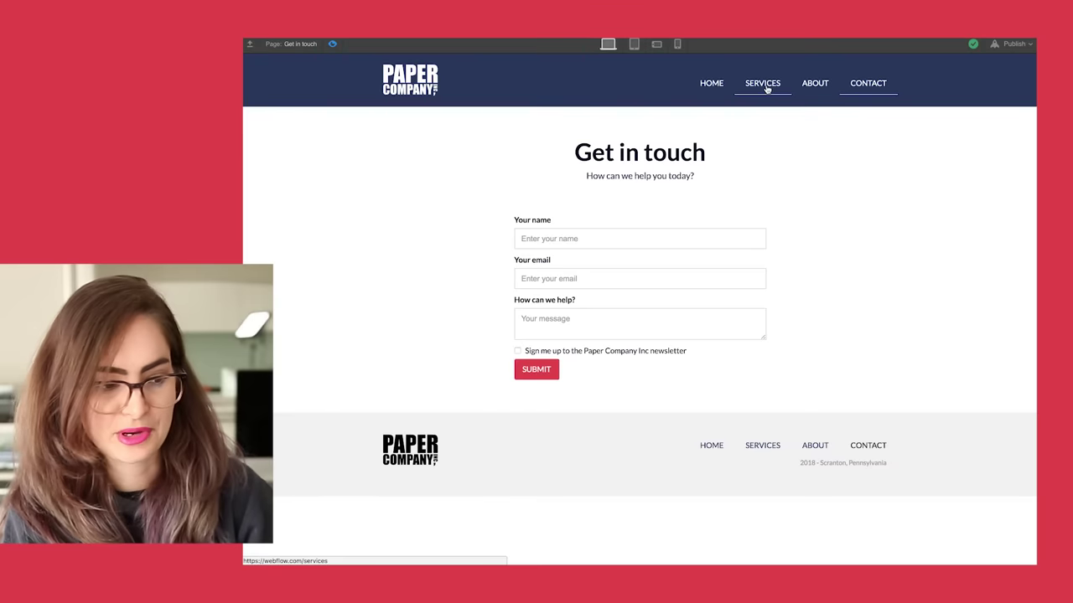
- In preview, go to Our services, follow HELP US HELP YOU to the contact page, then exit preview
{"action": "left_click", "coordinate": [764, 83]}
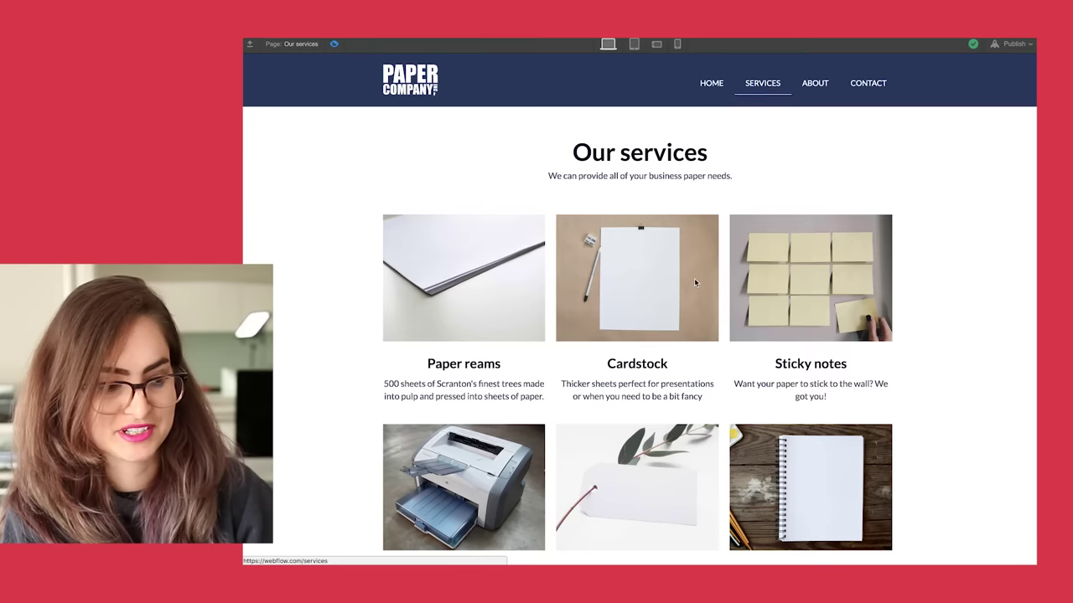
{"action": "scroll", "coordinate": [694, 283], "scroll_direction": "down", "scroll_amount": 5}
{"action": "left_click", "coordinate": [634, 444]}
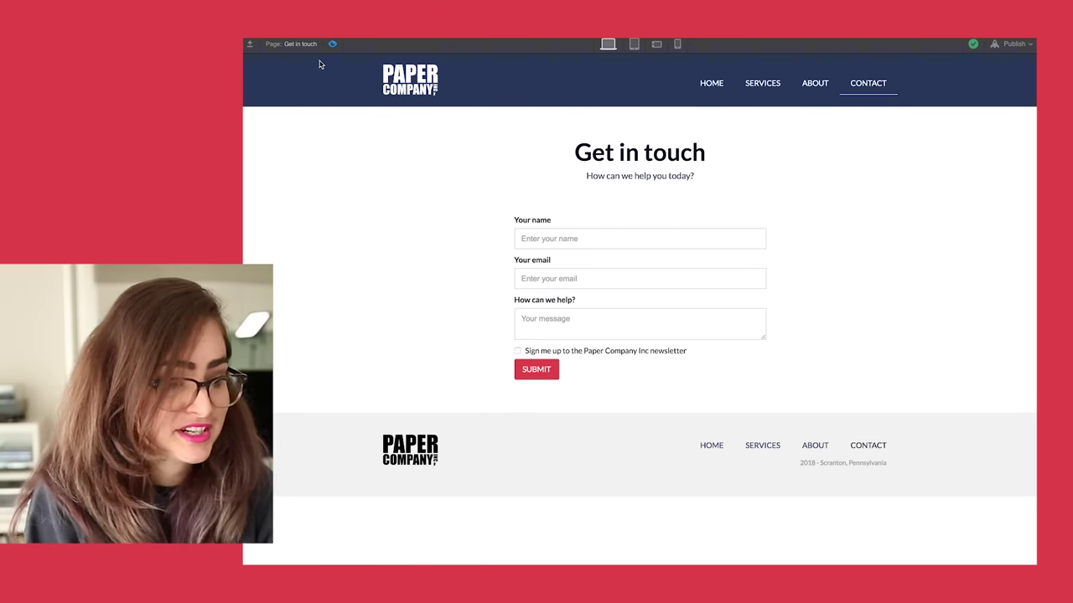
{"action": "left_click", "coordinate": [333, 44]}
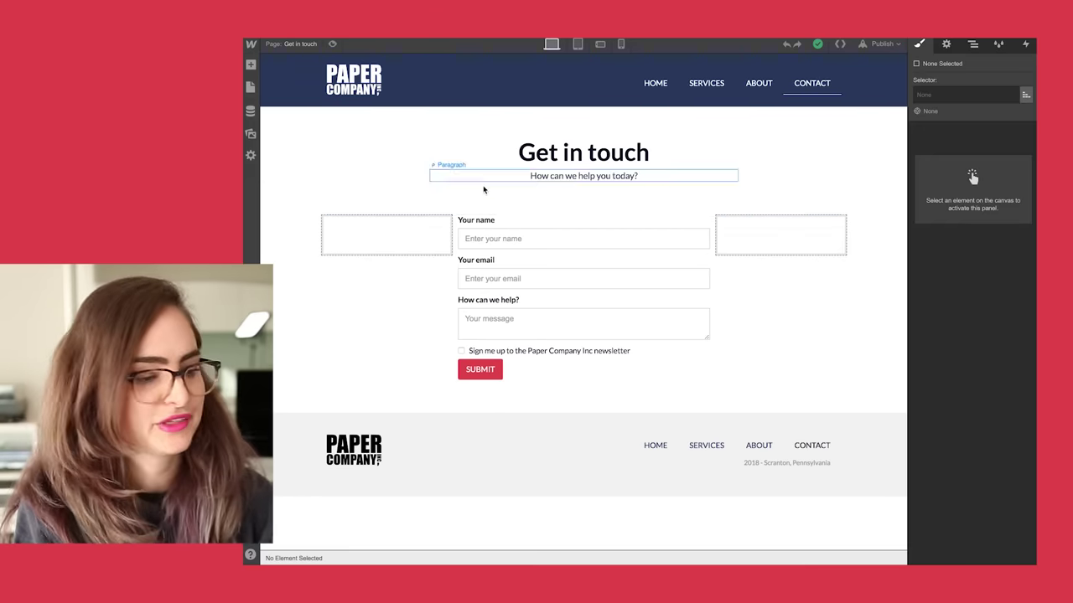
- On the Home page, select the whole customer testimonial section in the Navigator
{"action": "left_click", "coordinate": [249, 87]}
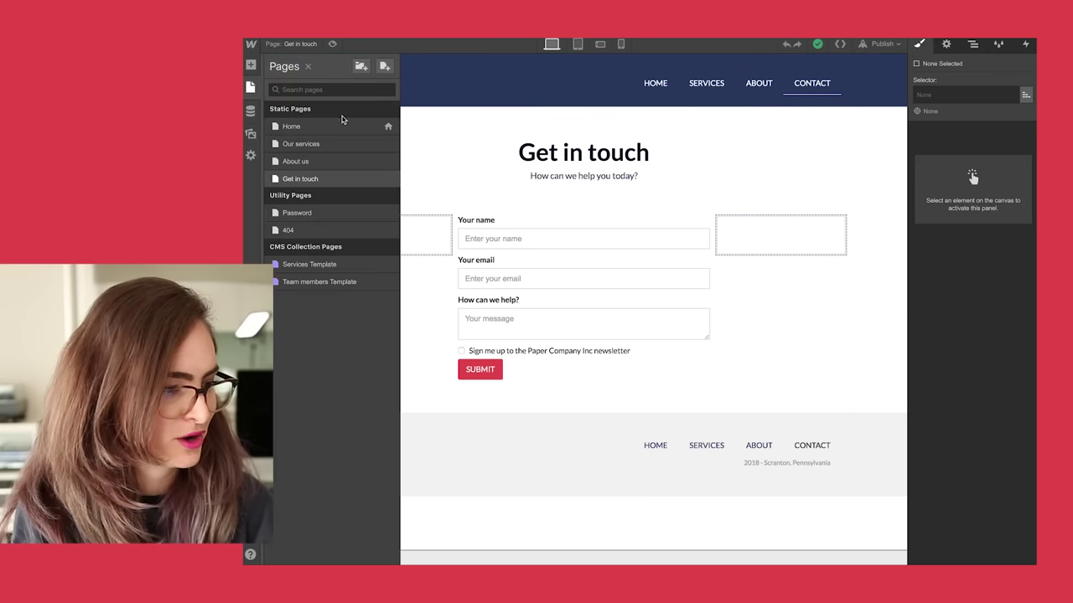
{"action": "left_click", "coordinate": [315, 126]}
{"action": "scroll", "coordinate": [454, 350], "scroll_direction": "down", "scroll_amount": 6}
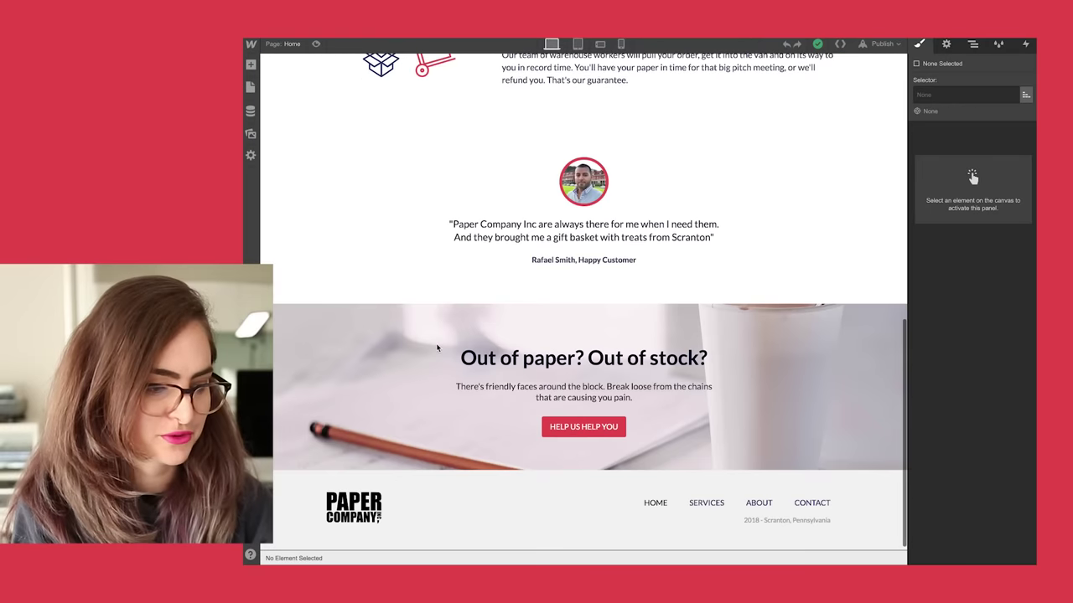
{"action": "scroll", "coordinate": [435, 347], "scroll_direction": "up", "scroll_amount": 1}
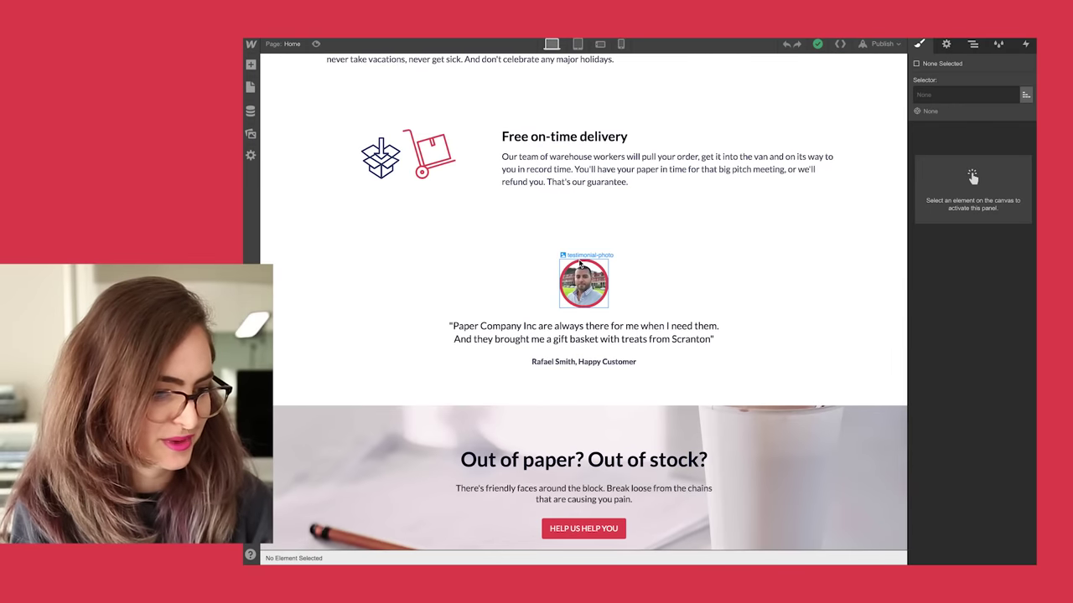
{"action": "key", "text": "z"}
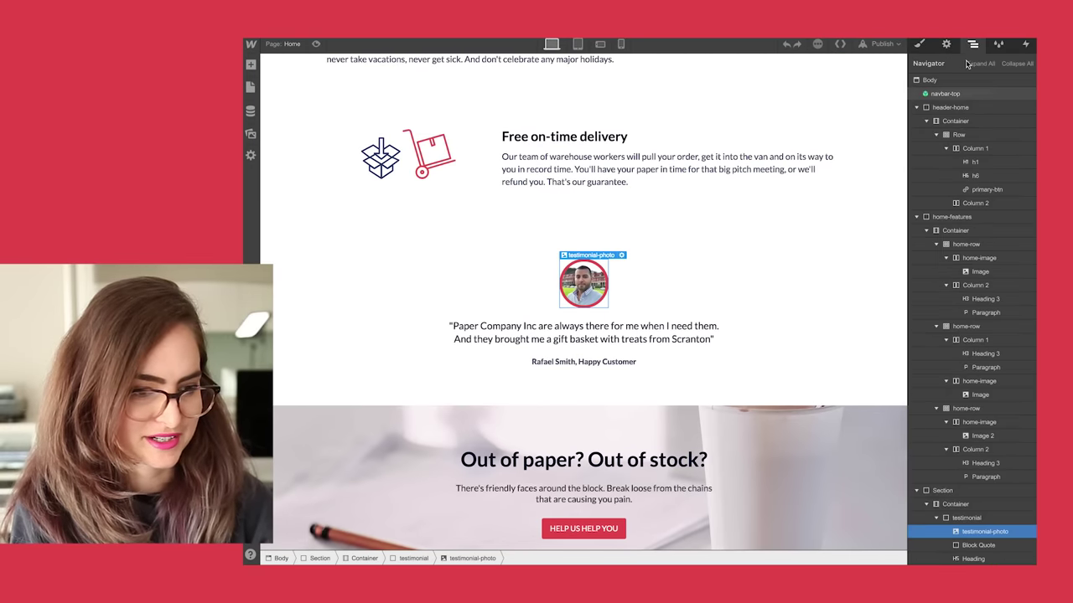
{"action": "left_click", "coordinate": [943, 491]}
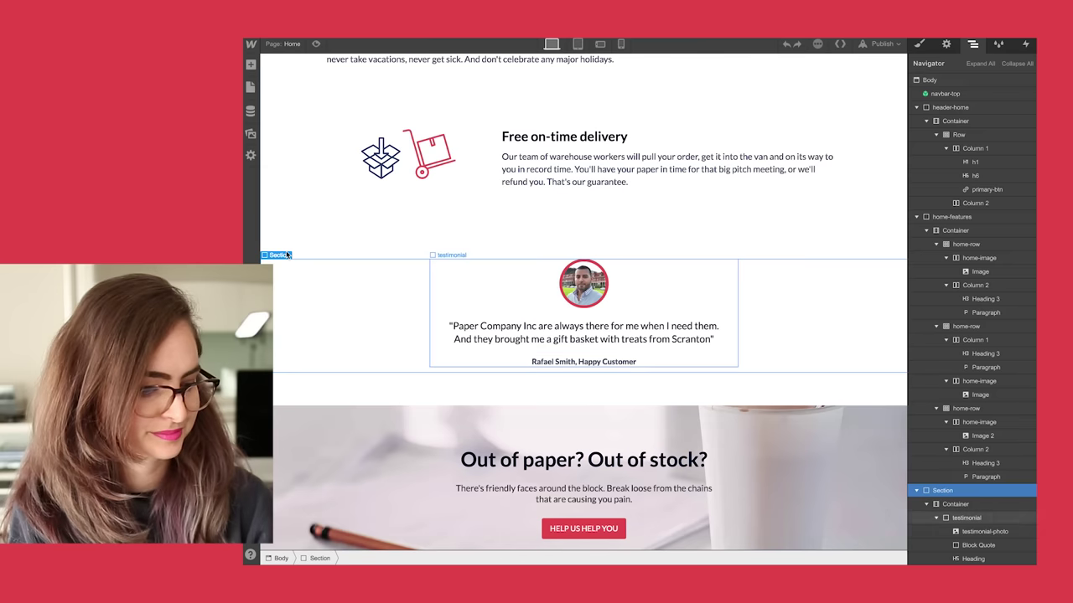
- Paste the testimonial section into the Get in touch page and move the footer below it
{"action": "left_click", "coordinate": [250, 87]}
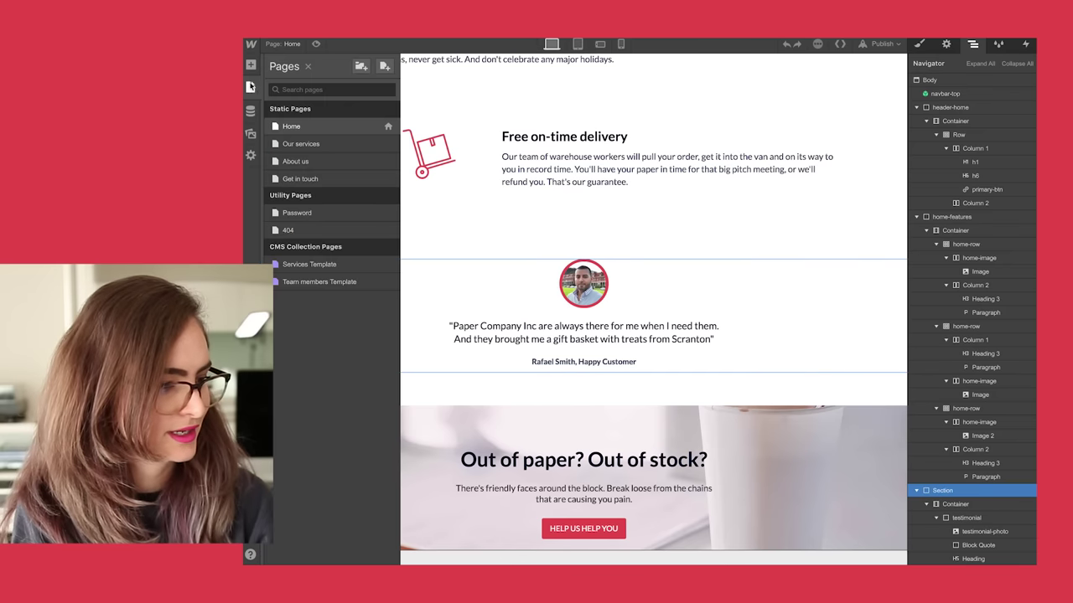
{"action": "left_click", "coordinate": [302, 177]}
{"action": "key", "text": "ctrl+v"}
{"action": "left_click_drag", "start_coordinate": [939, 451], "coordinate": [938, 477]}
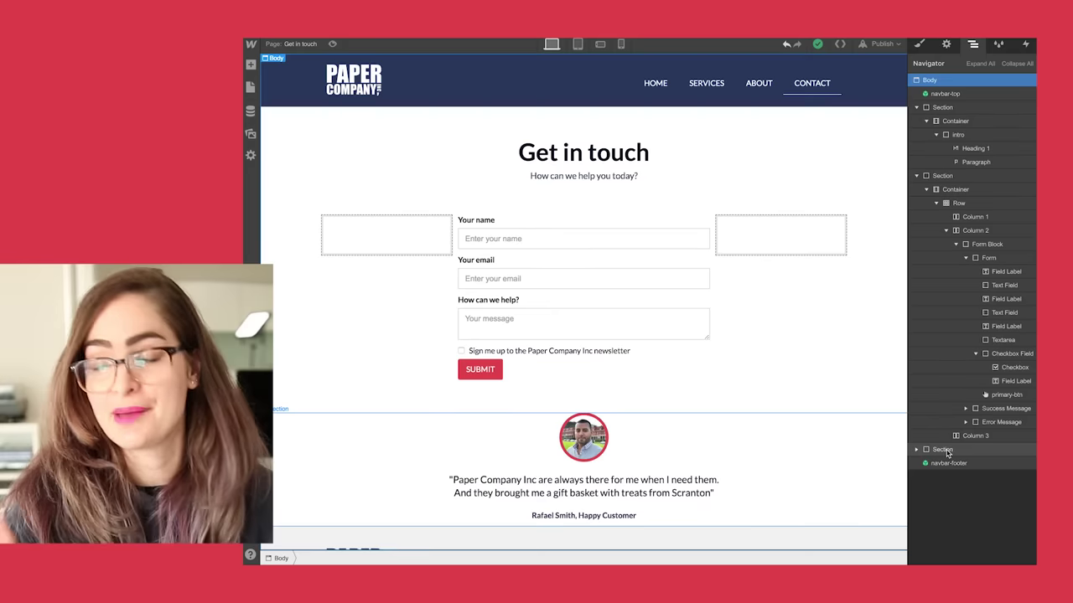
- Give the pasted testimonial section 60 px of bottom padding
{"action": "left_click", "coordinate": [946, 450]}
{"action": "scroll", "coordinate": [735, 443], "scroll_direction": "down", "scroll_amount": 2}
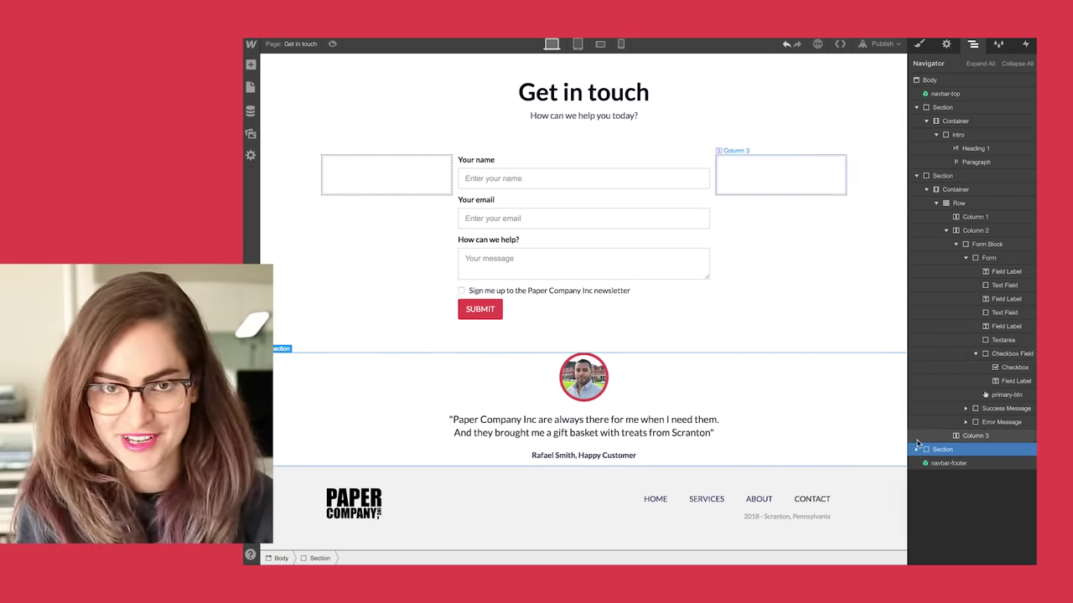
{"action": "key", "text": "s"}
{"action": "left_click_drag", "start_coordinate": [973, 235], "coordinate": [971, 349]}
- Preview the Get in touch page as visitors will see it
{"action": "left_click", "coordinate": [852, 246]}
{"action": "scroll", "coordinate": [680, 117], "scroll_direction": "up", "scroll_amount": 2}
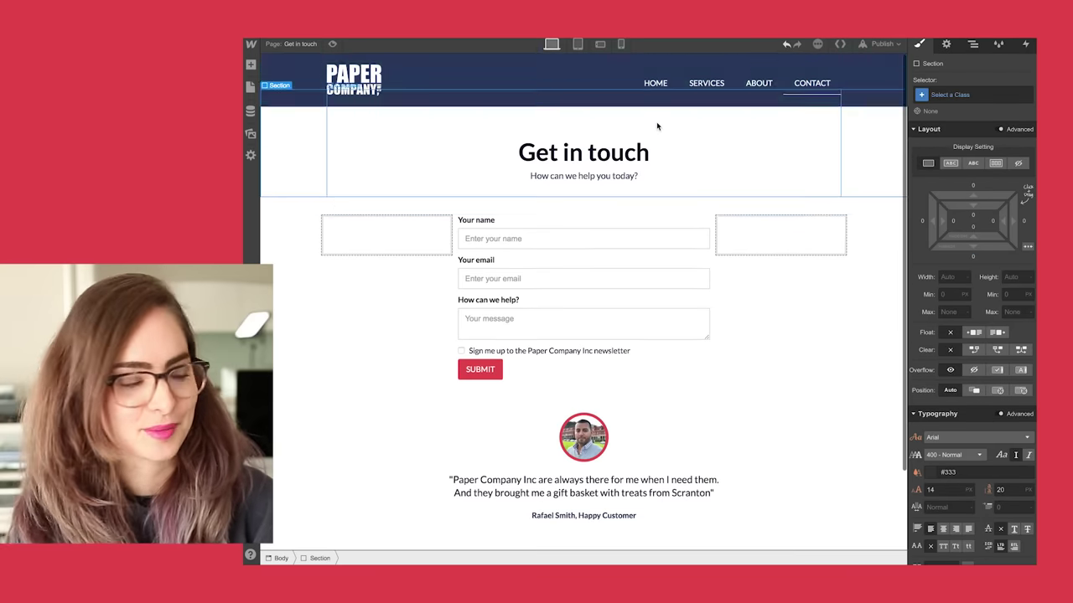
{"action": "left_click", "coordinate": [332, 45]}
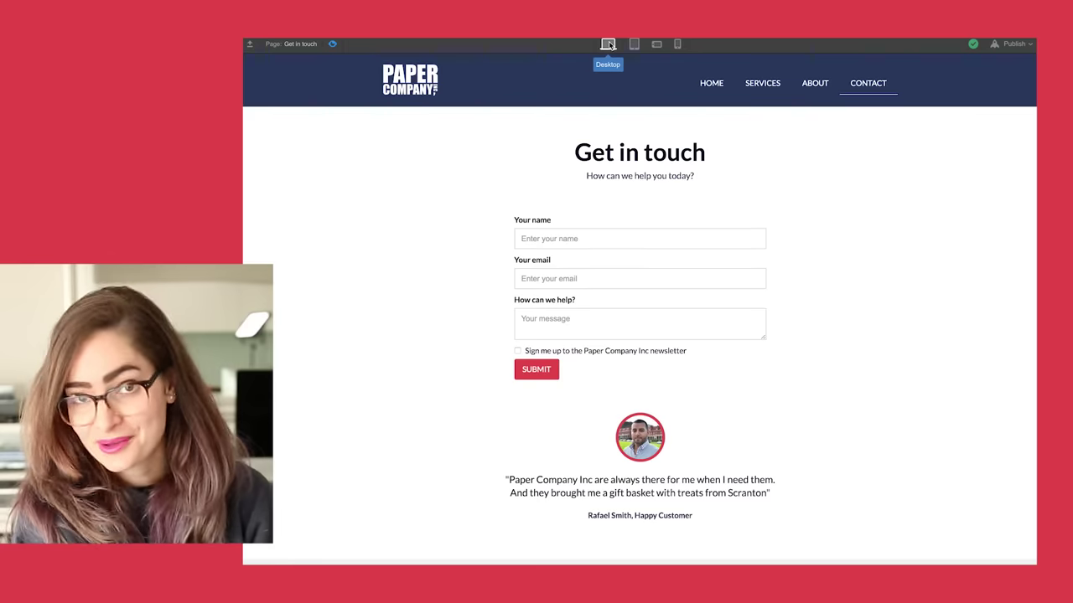
{"action": "left_click", "coordinate": [709, 83]}
{"action": "scroll", "coordinate": [482, 258], "scroll_direction": "down", "scroll_amount": 15}
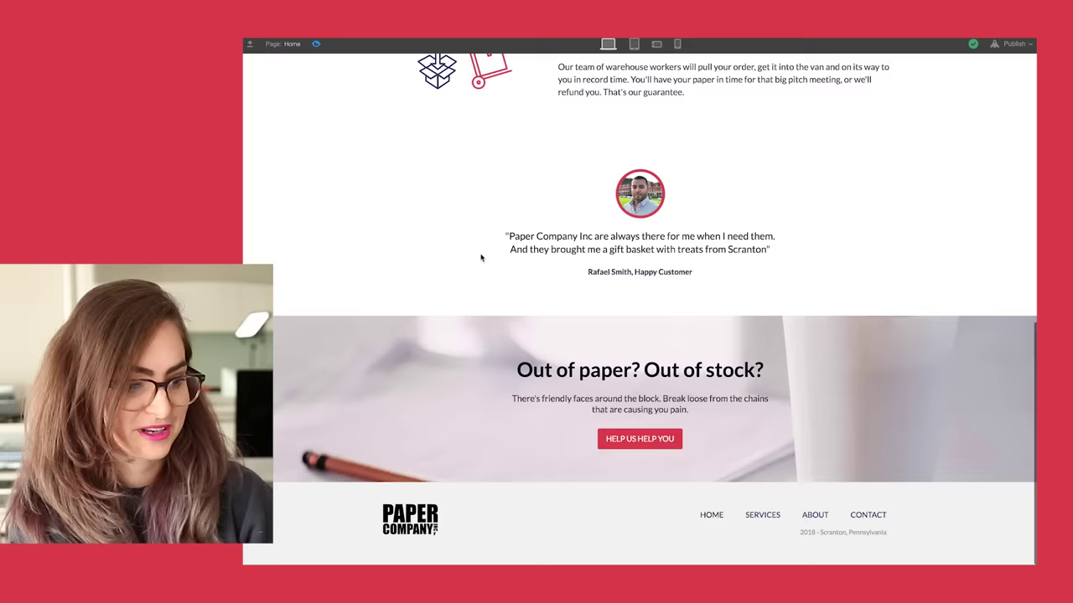
{"action": "scroll", "coordinate": [482, 259], "scroll_direction": "up", "scroll_amount": 15}
{"action": "left_click", "coordinate": [764, 85]}
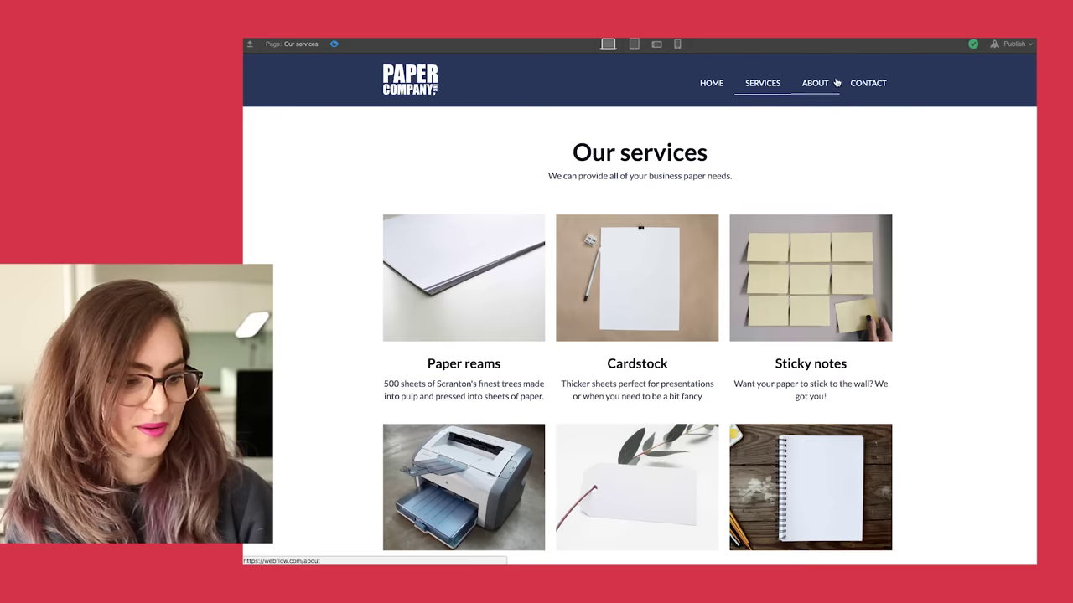
{"action": "left_click", "coordinate": [813, 85]}
{"action": "scroll", "coordinate": [654, 268], "scroll_direction": "down", "scroll_amount": 5}
{"action": "scroll", "coordinate": [780, 268], "scroll_direction": "up", "scroll_amount": 5}
{"action": "left_click", "coordinate": [869, 86]}
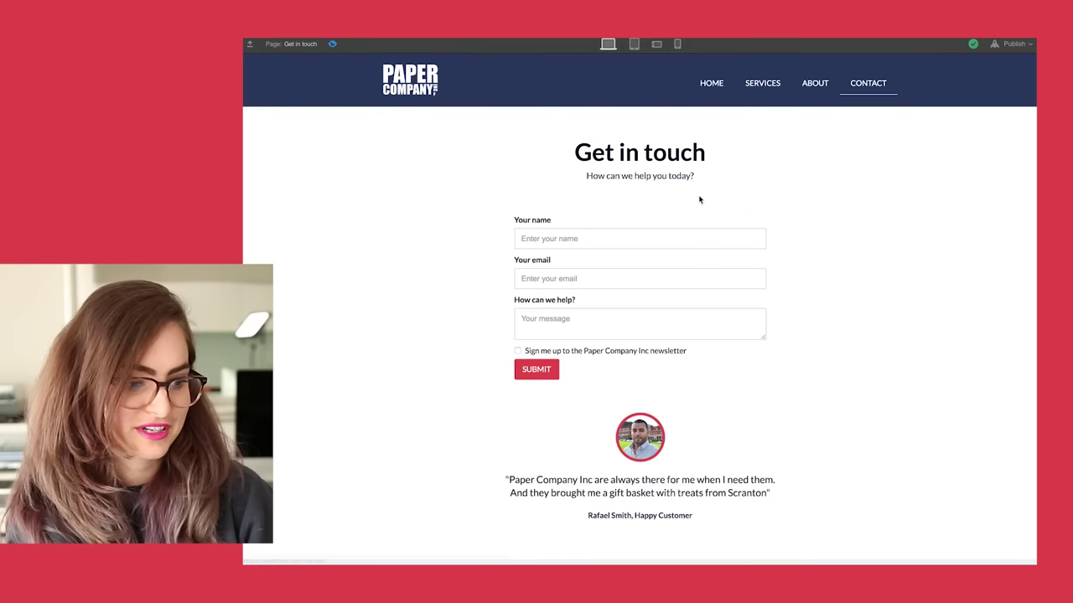